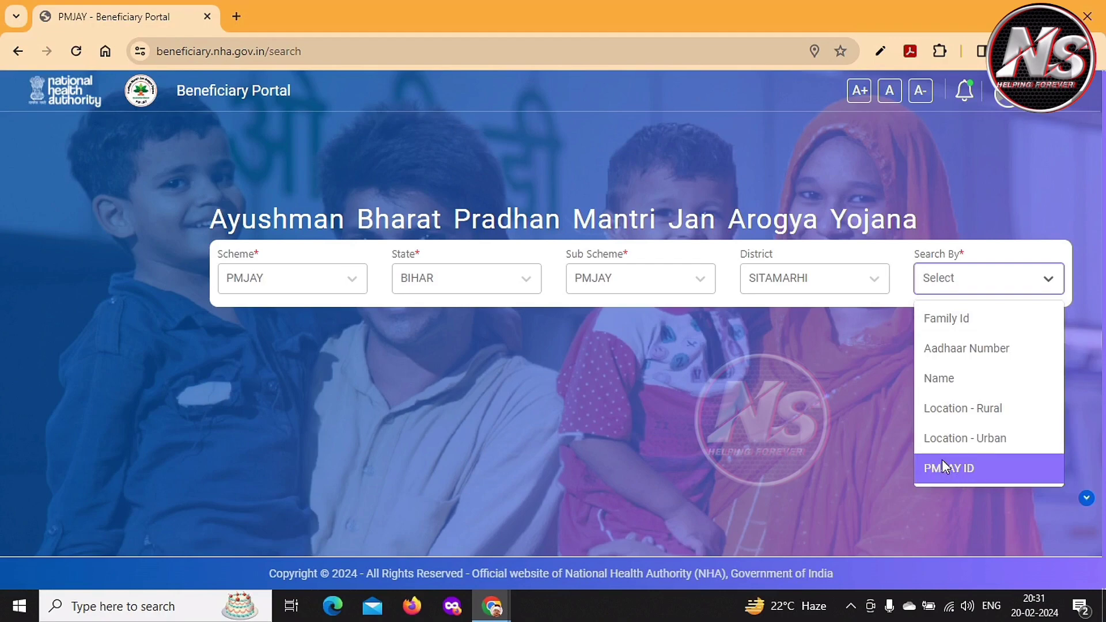
# Search the beneficiaries by Aadhaar Number, entering the member's Aadhaar number.
pyautogui.click(968, 350)
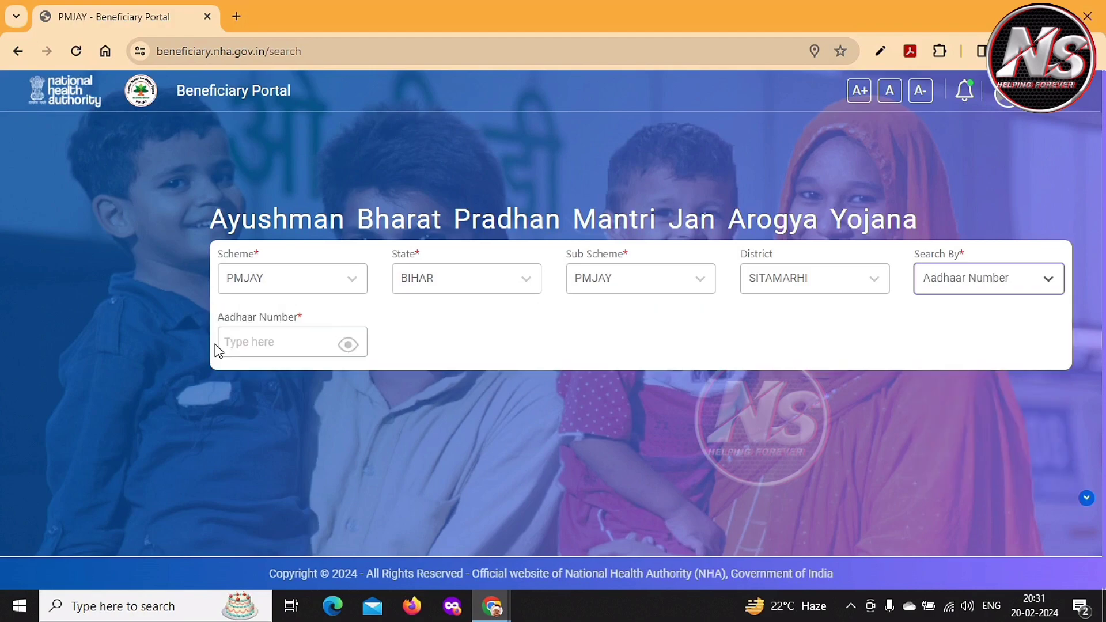
pyautogui.click(245, 345)
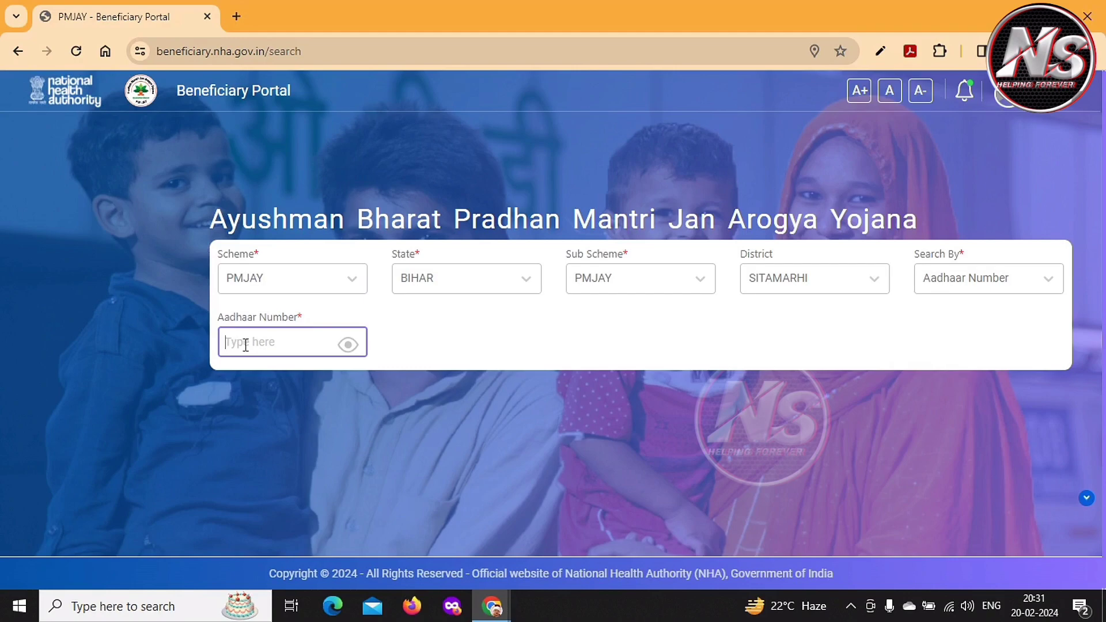
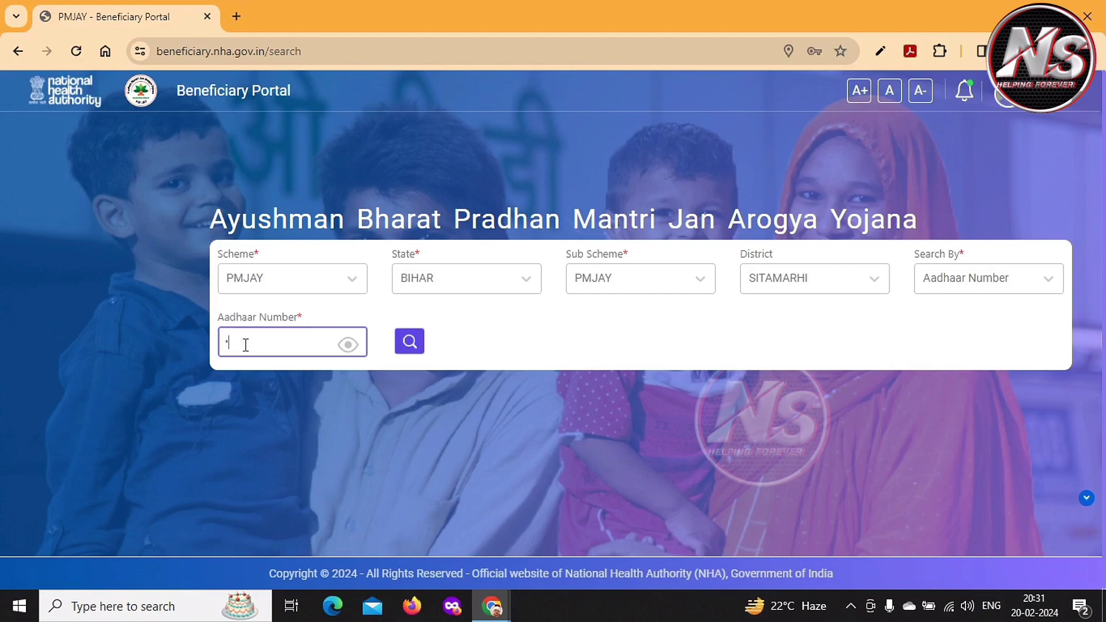
pyautogui.click(411, 343)
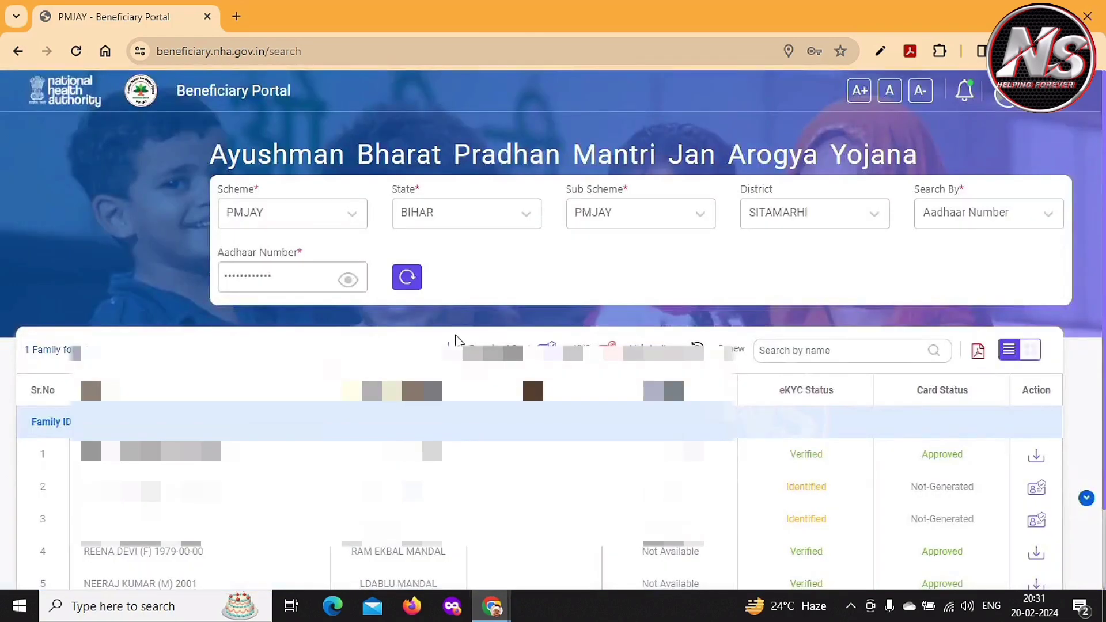
# Start e-KYC for the third family member, whose status is Identified.
pyautogui.scroll(-3, 455, 338)
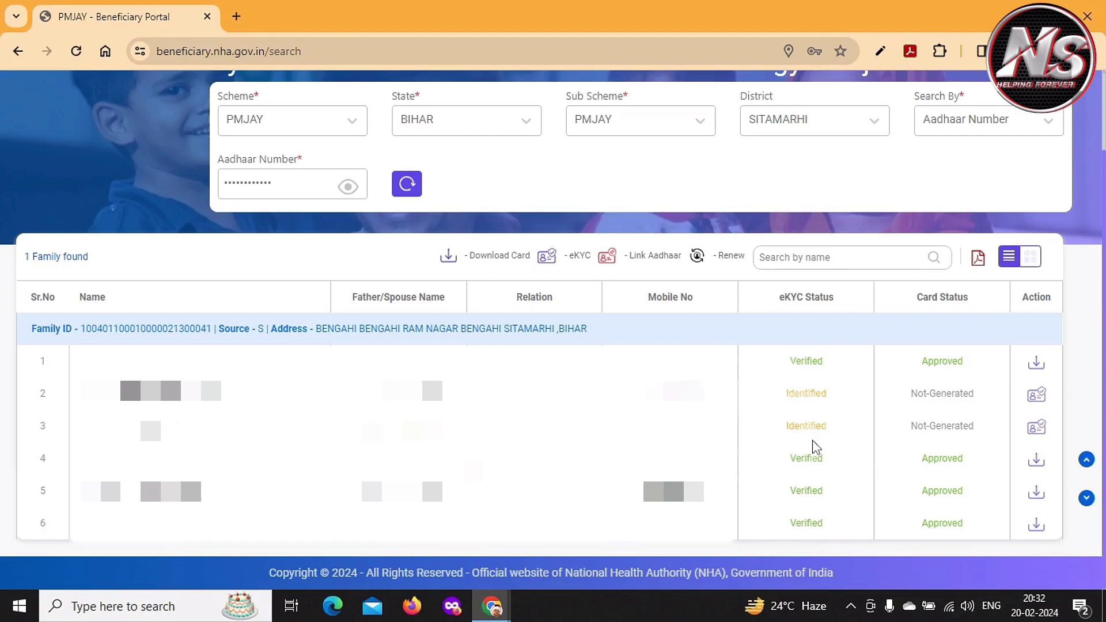
pyautogui.click(1036, 429)
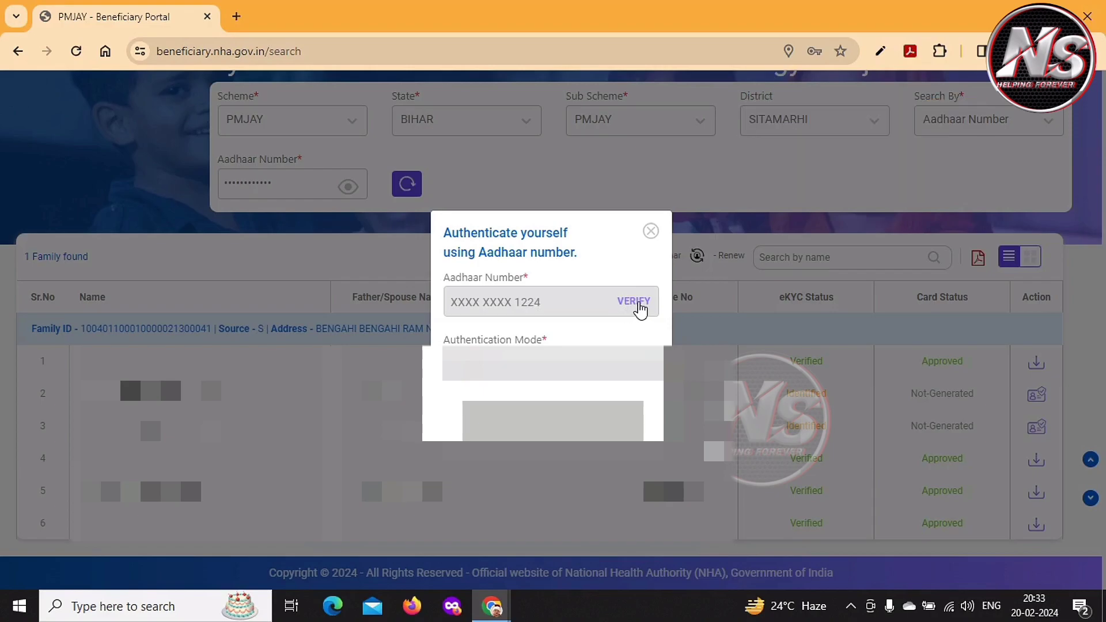
# Verify the Aadhaar number, consent to linking ABHA with the PMJAY ID, and list authentication modes.
pyautogui.click(634, 302)
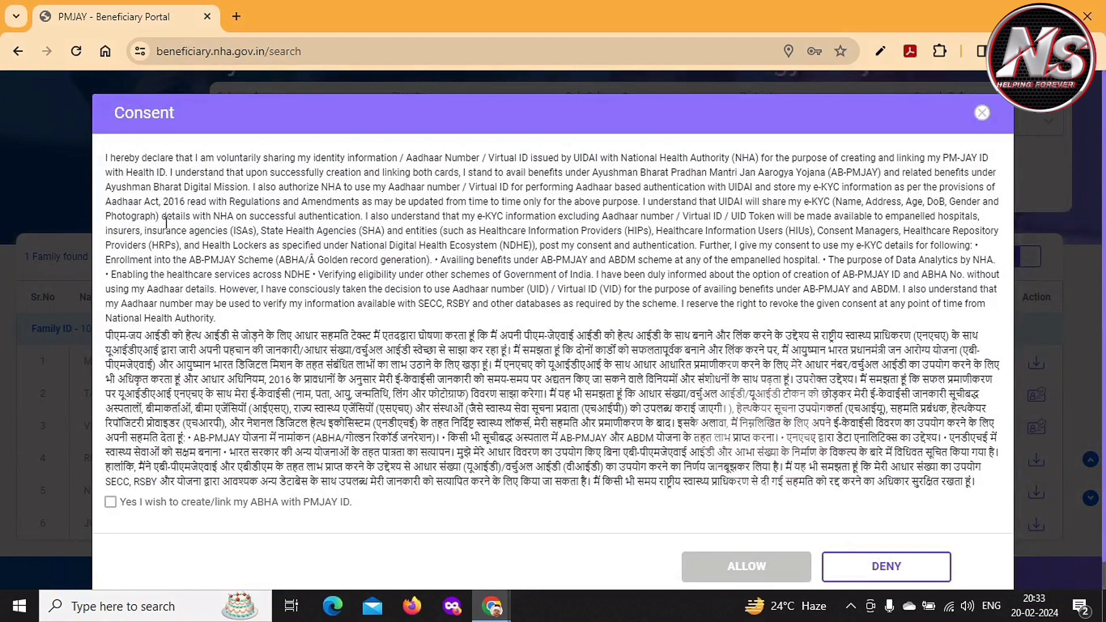
pyautogui.click(109, 502)
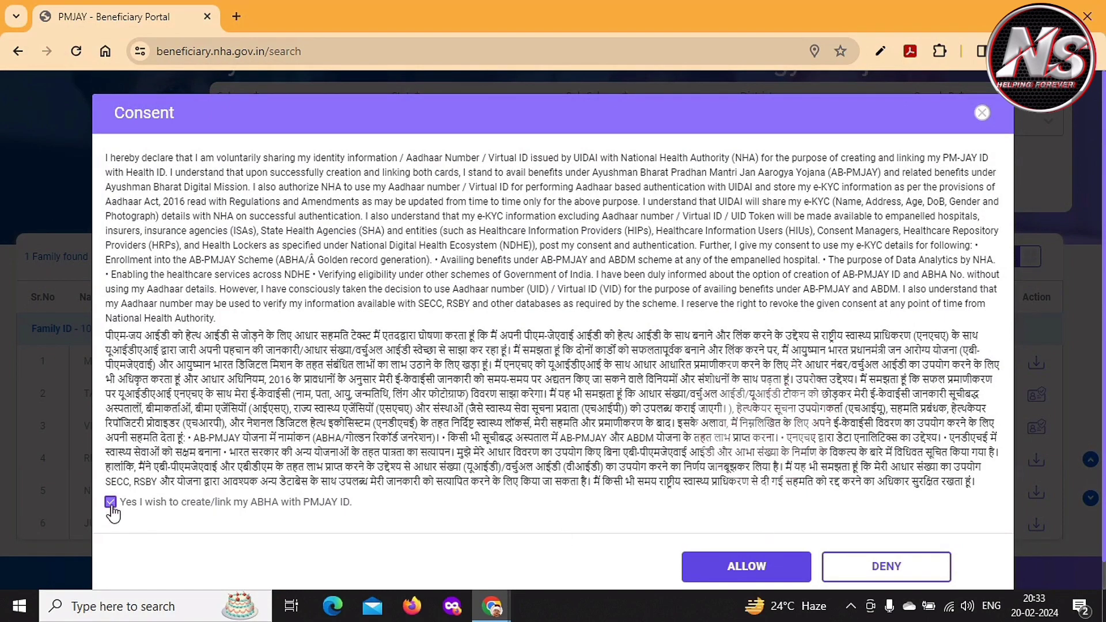
pyautogui.click(746, 566)
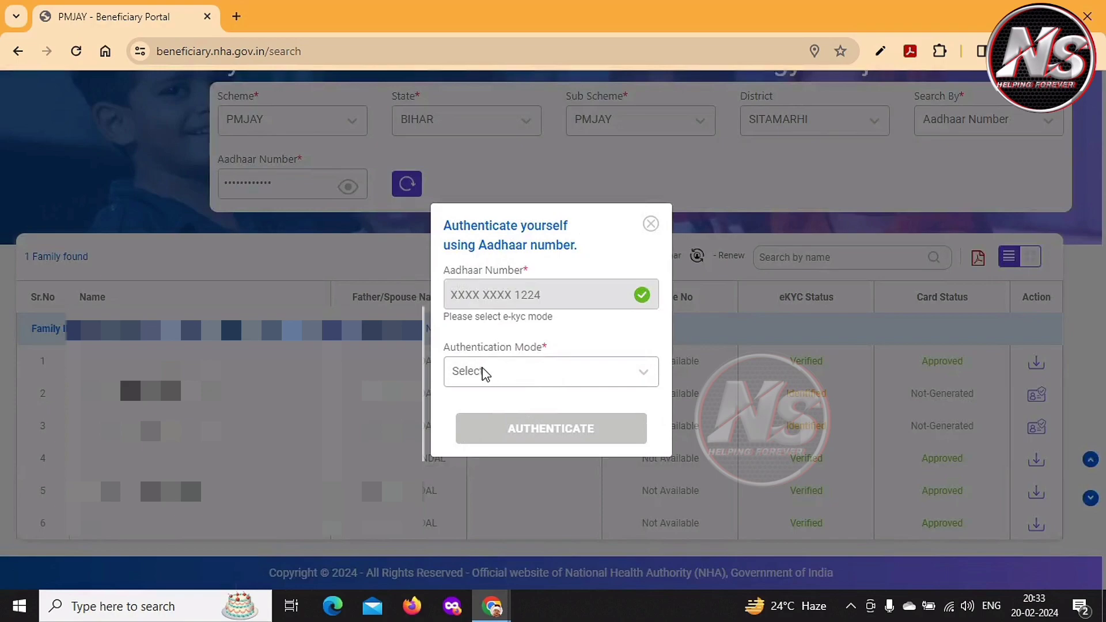
pyautogui.click(547, 376)
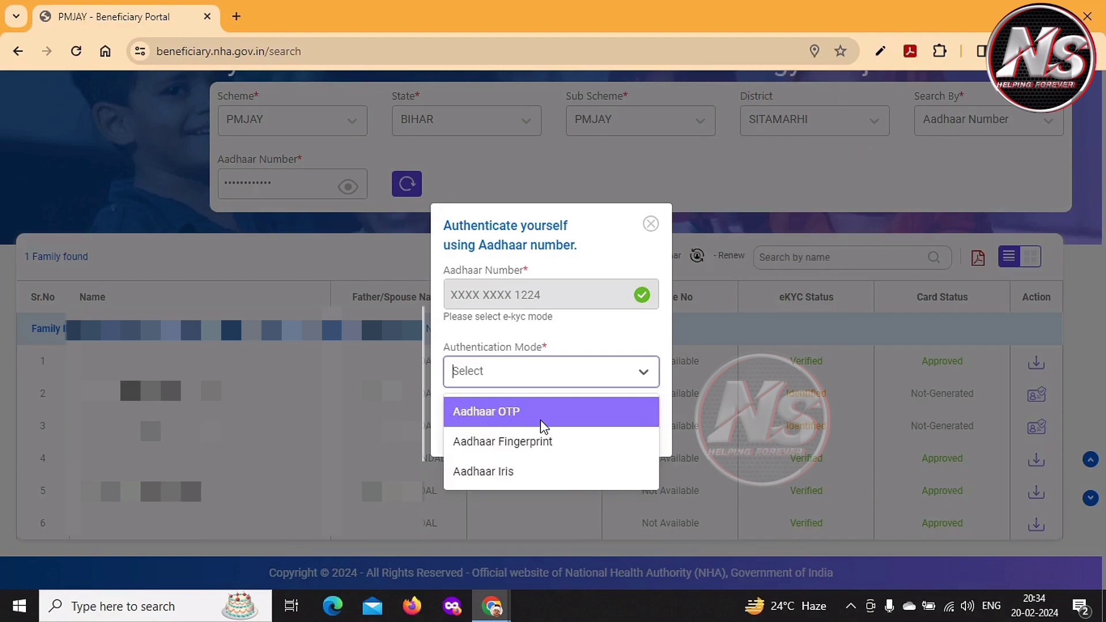
# Authenticate the member by Aadhaar OTP, entering the received Aadhaar and mobile OTPs.
pyautogui.click(541, 420)
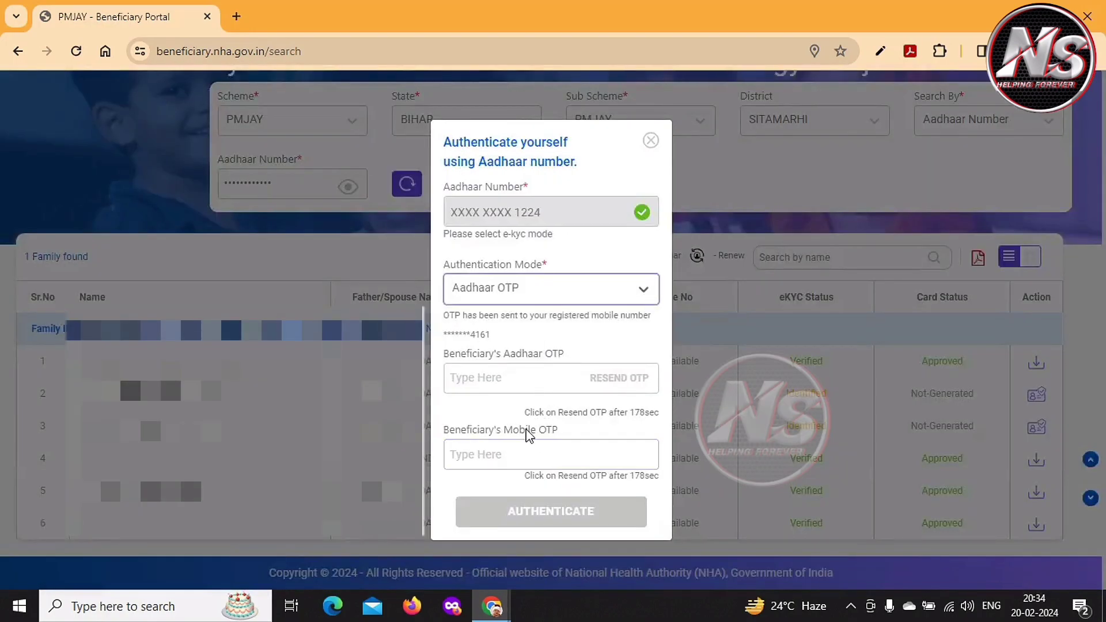
pyautogui.click(488, 373)
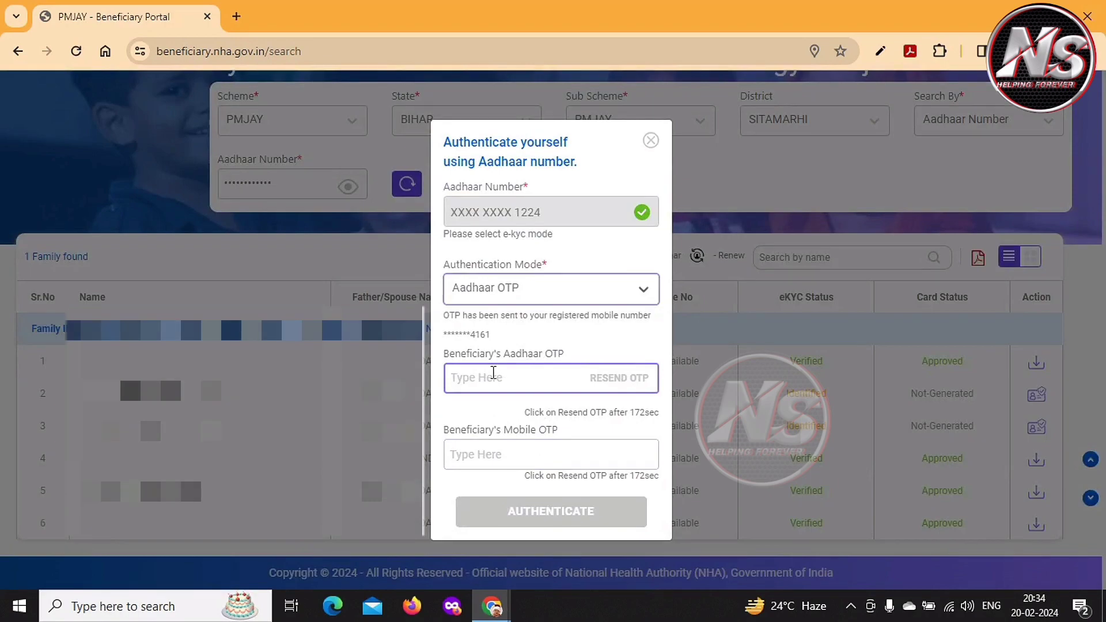
pyautogui.click(486, 456)
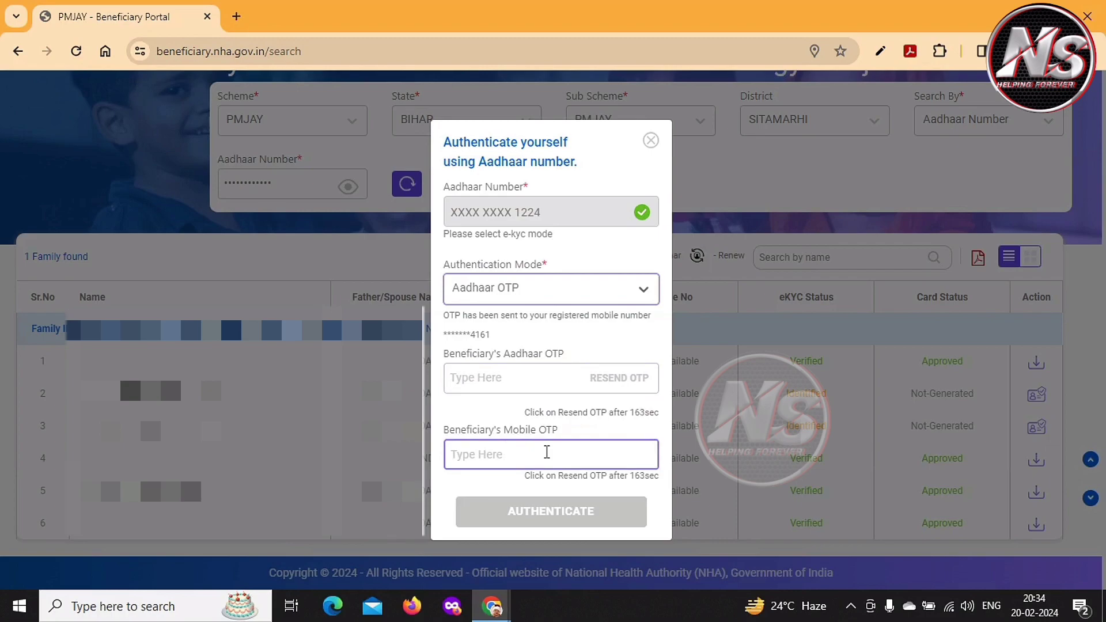
pyautogui.click(538, 377)
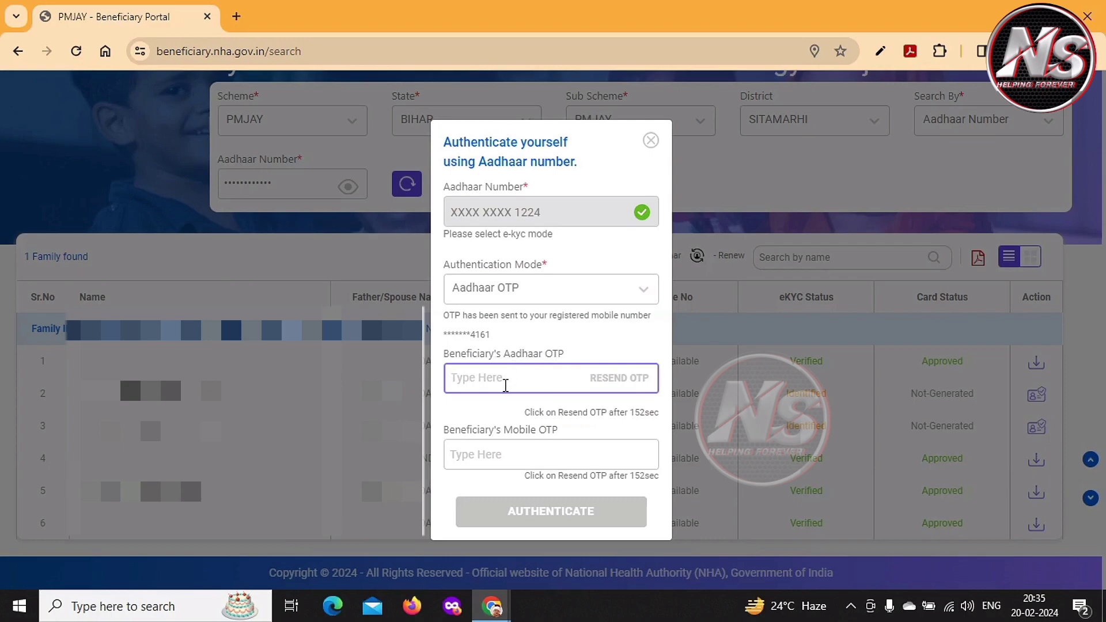
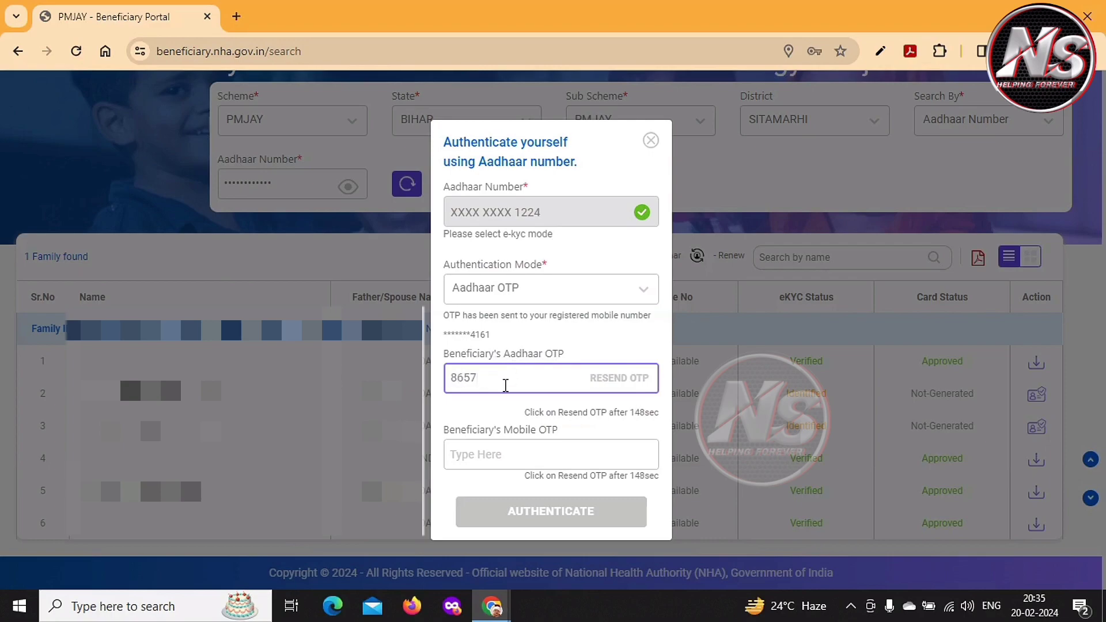
pyautogui.click(502, 454)
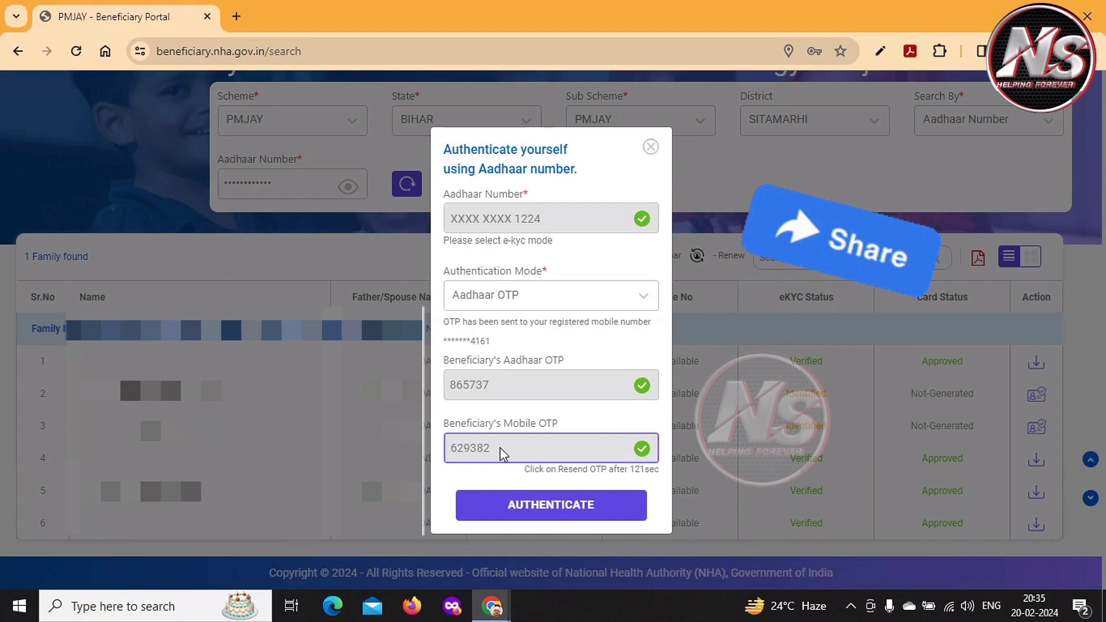
pyautogui.click(530, 512)
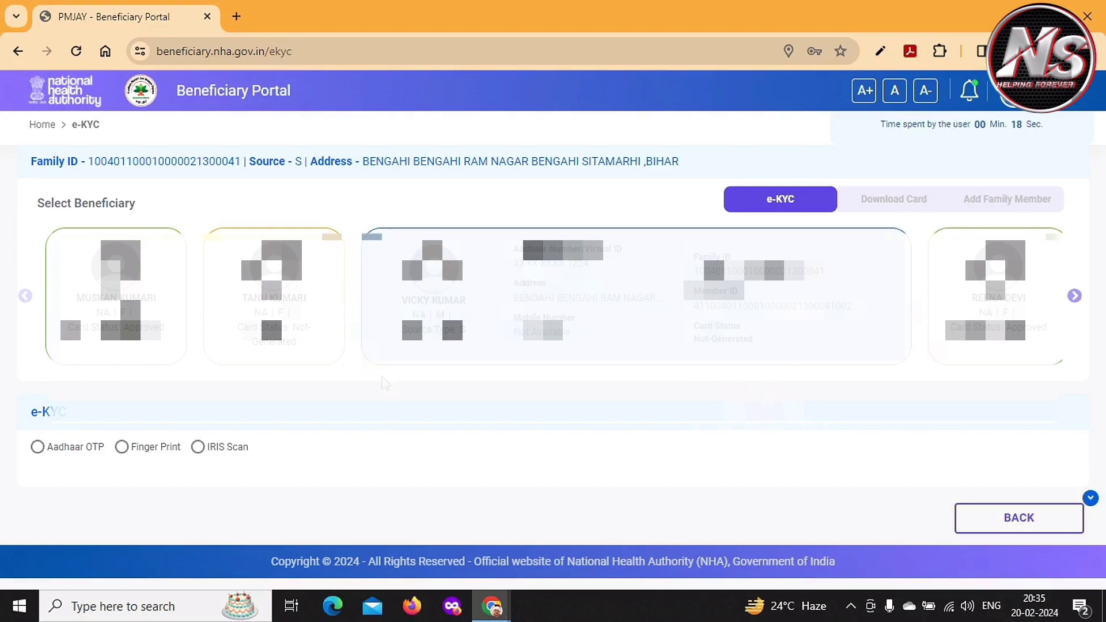
# Choose Aadhaar OTP e-KYC, verify the Aadhaar number and accept the ABHA linking consent.
pyautogui.click(37, 447)
pyautogui.scroll(-1, 163, 493)
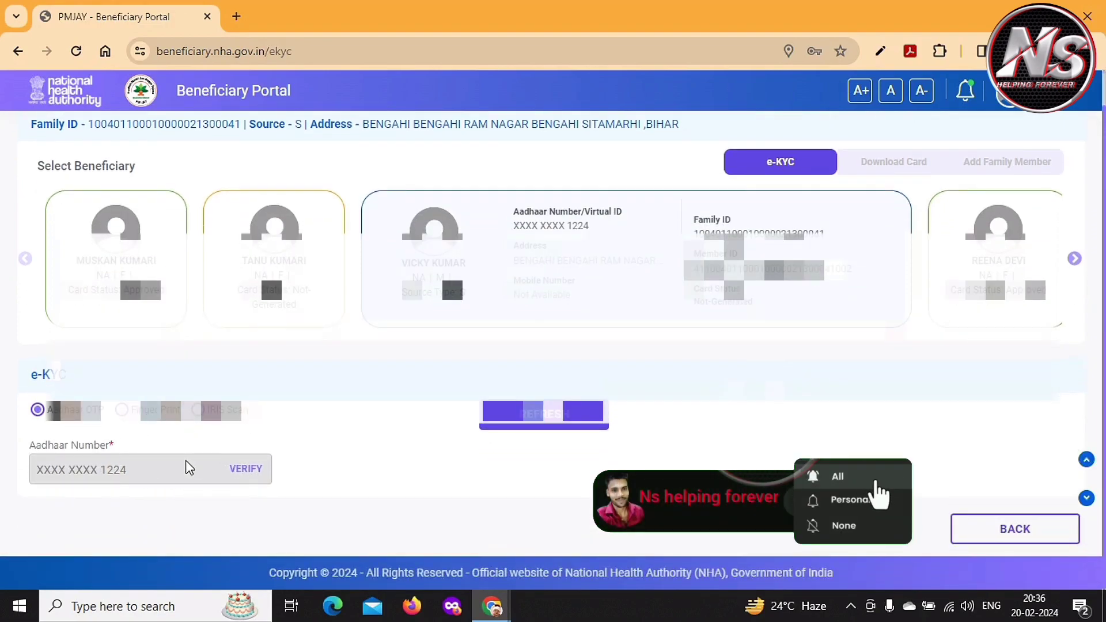
pyautogui.click(261, 474)
pyautogui.click(132, 511)
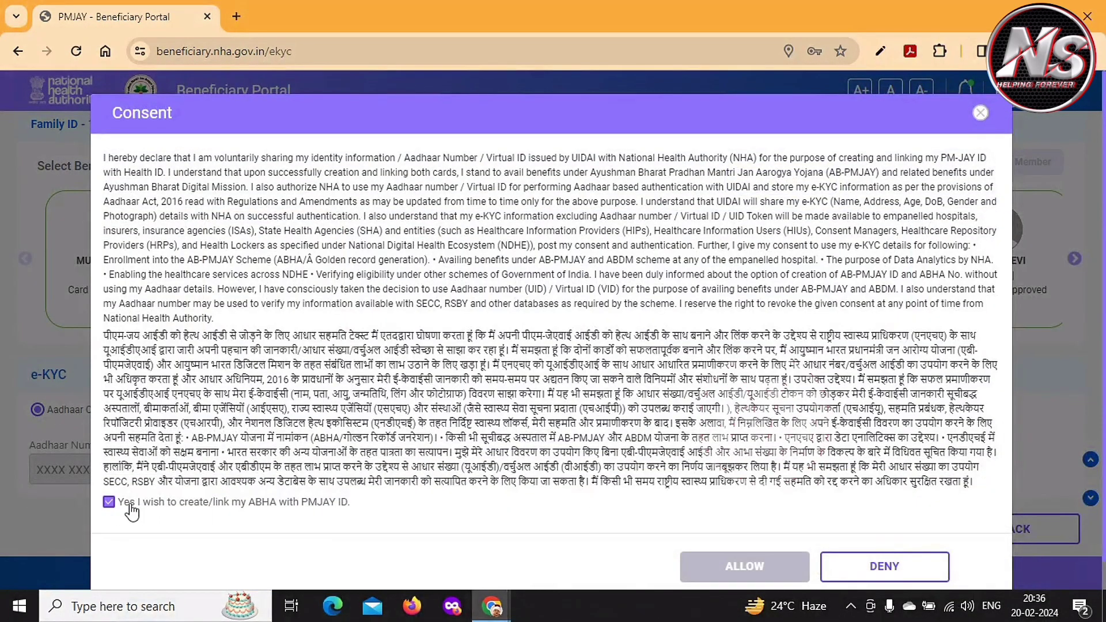
pyautogui.click(757, 565)
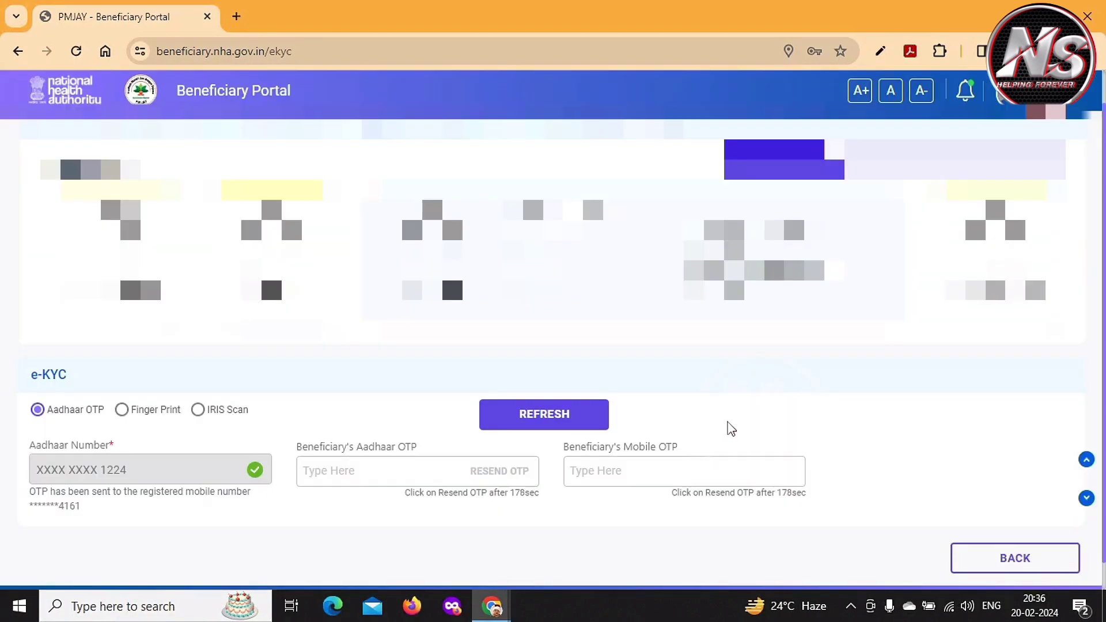
# Enter the Aadhaar OTP and mobile OTP, reaching a 100.00% match score.
pyautogui.scroll(-1, 731, 429)
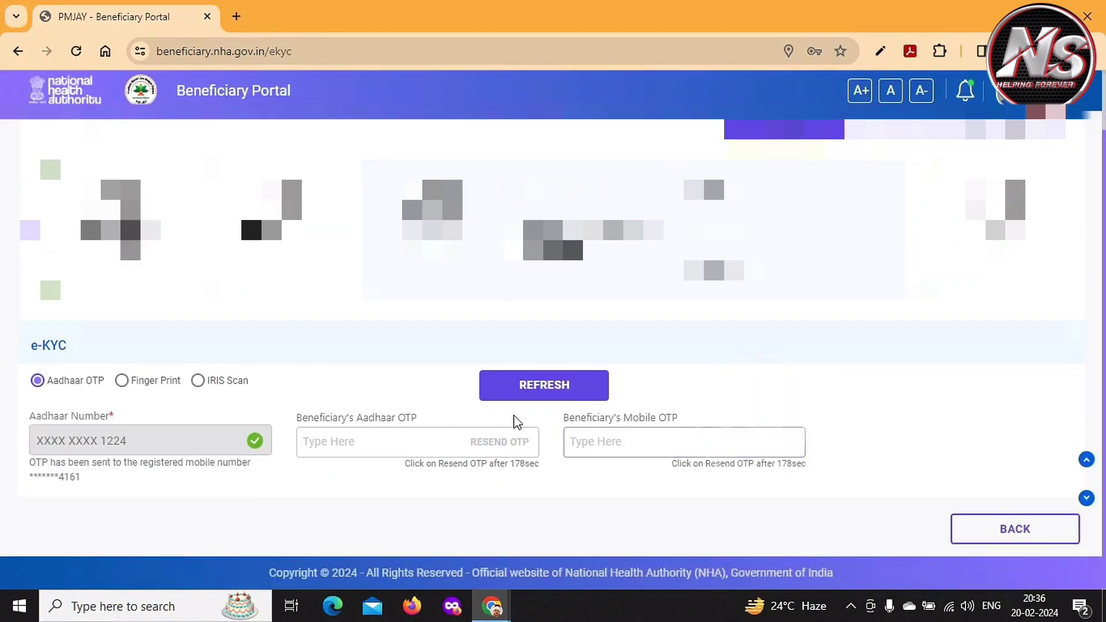
pyautogui.click(464, 443)
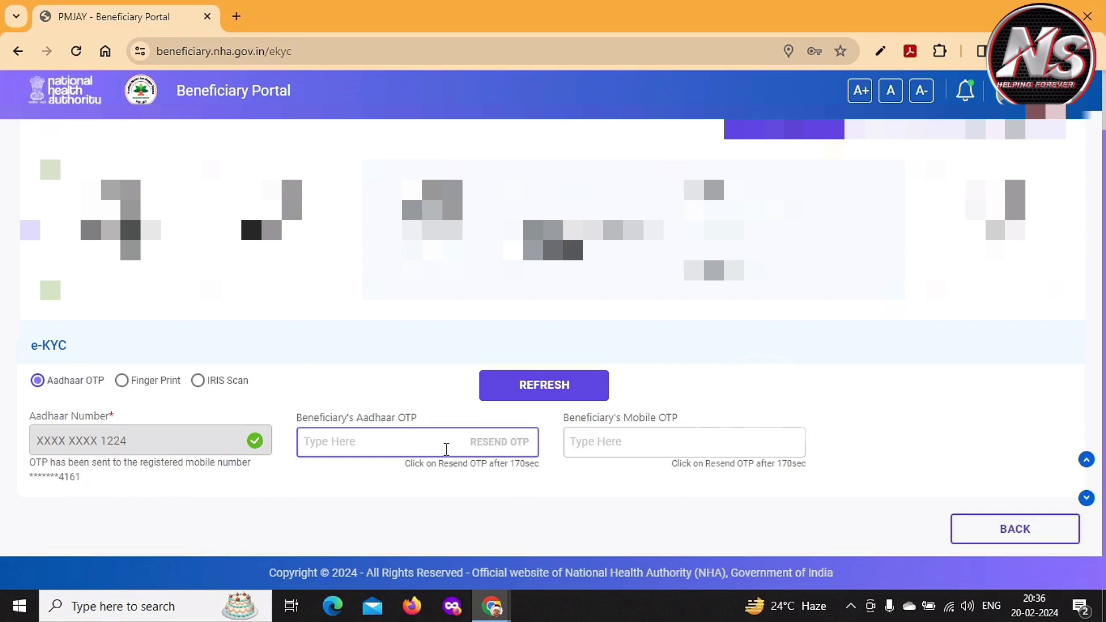
pyautogui.press('Tab')
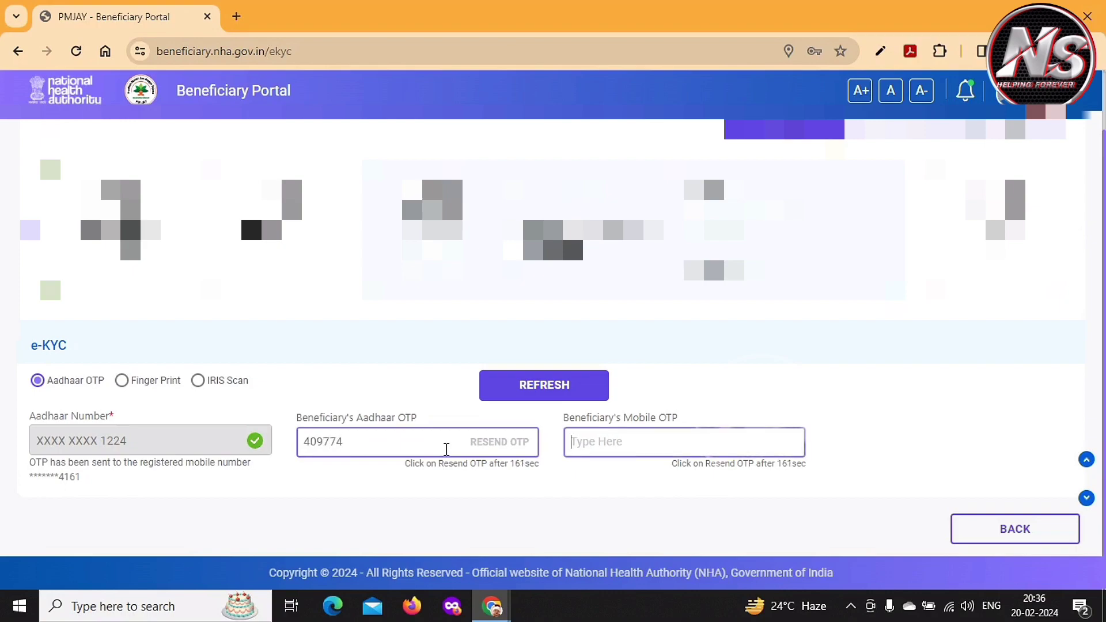
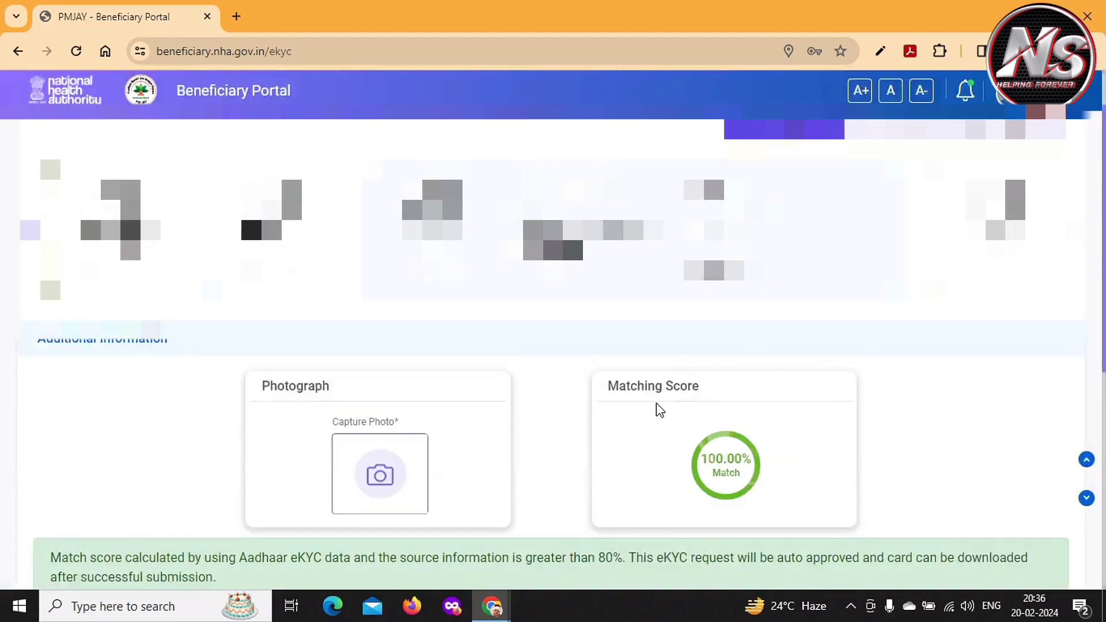
pyautogui.scroll(-1, 662, 403)
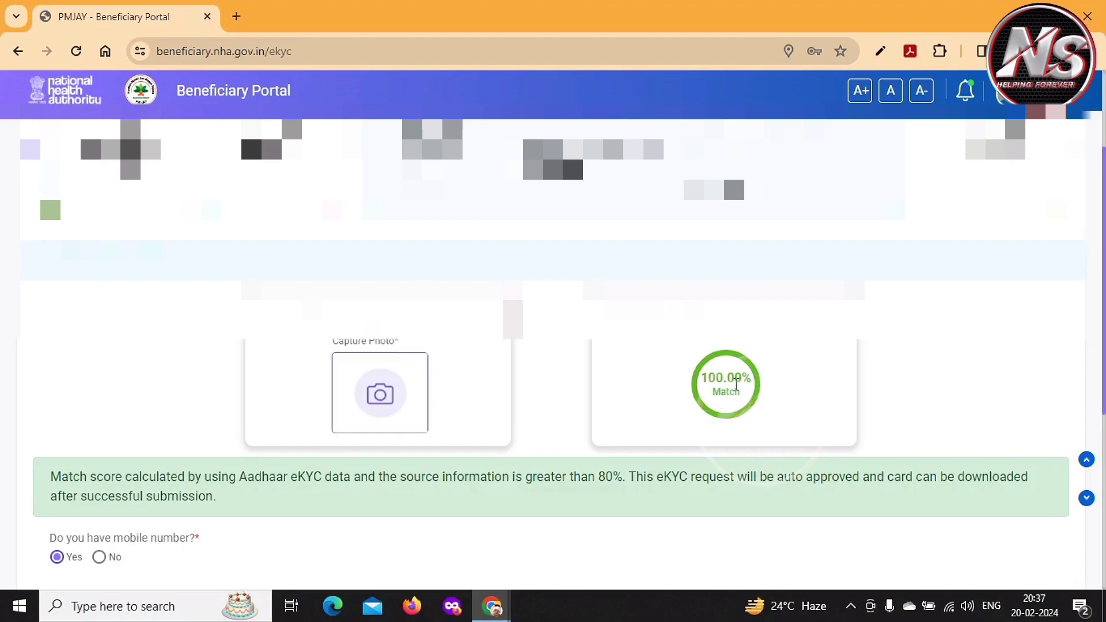
pyautogui.scroll(-1, 587, 372)
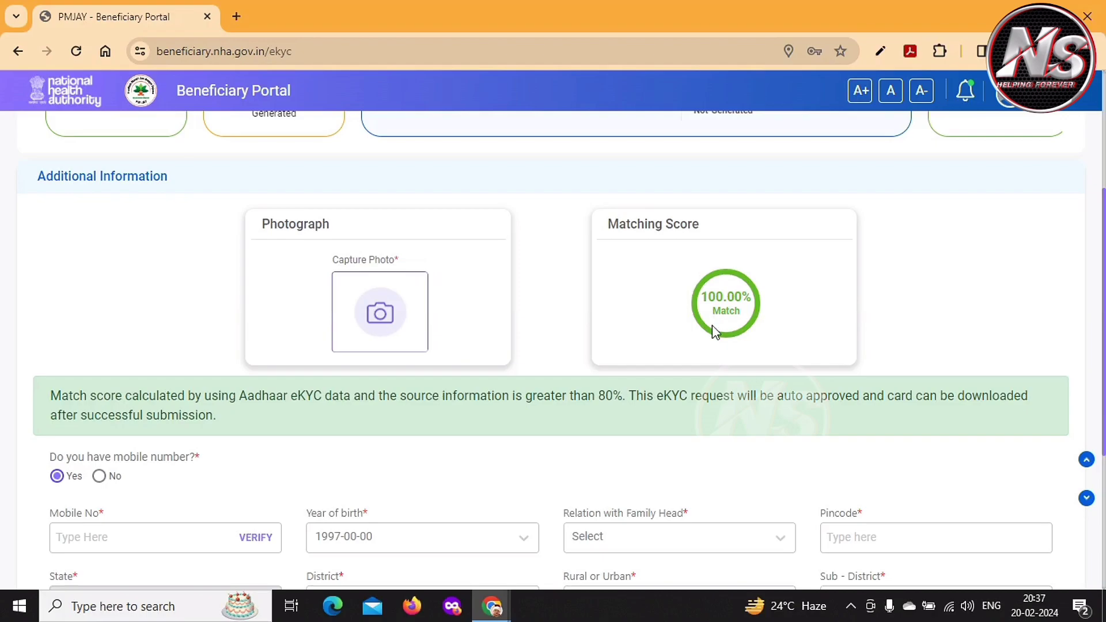
# Close the spare blank New Tab window and bring the portal window back.
pyautogui.click(1011, 14)
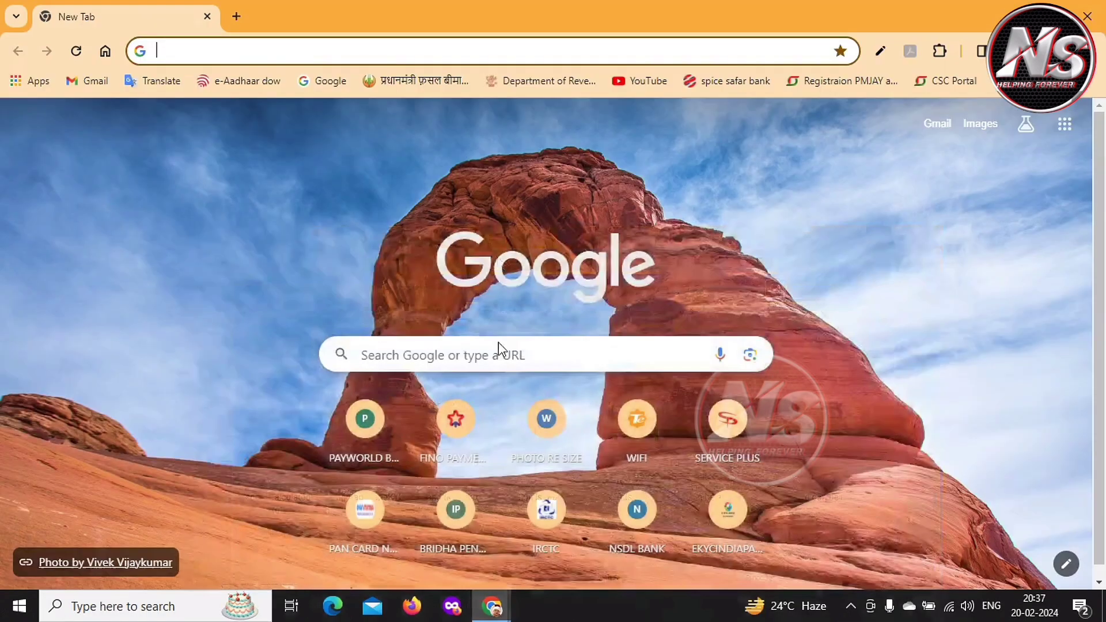
pyautogui.click(1087, 16)
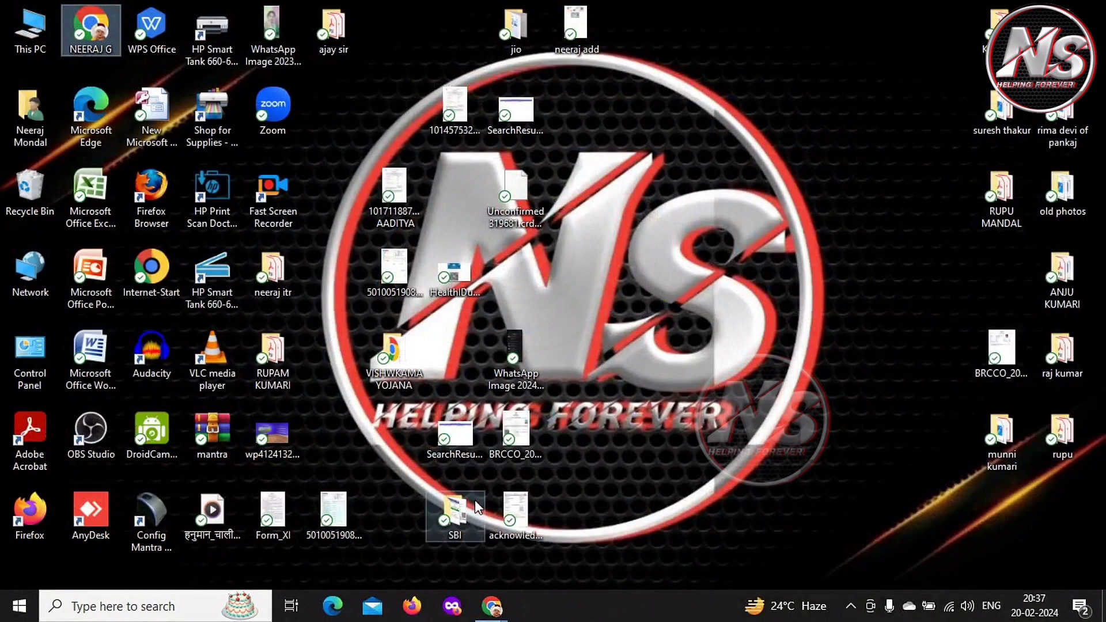
pyautogui.moveTo(491, 606)
pyautogui.click(586, 489)
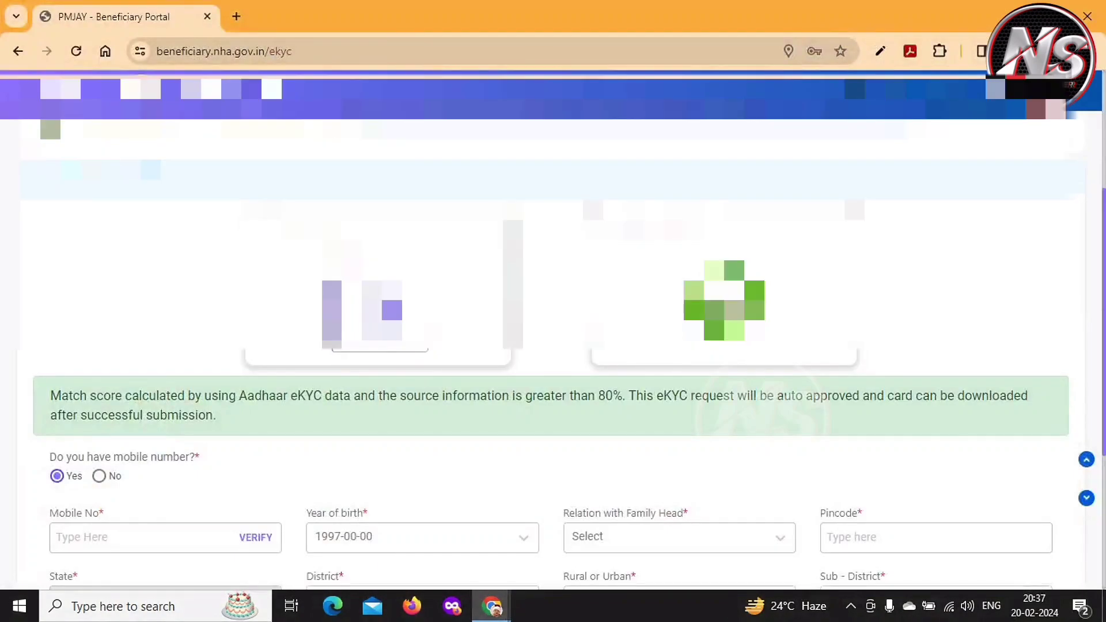
pyautogui.scroll(5, 553, 345)
pyautogui.scroll(-3, 553, 345)
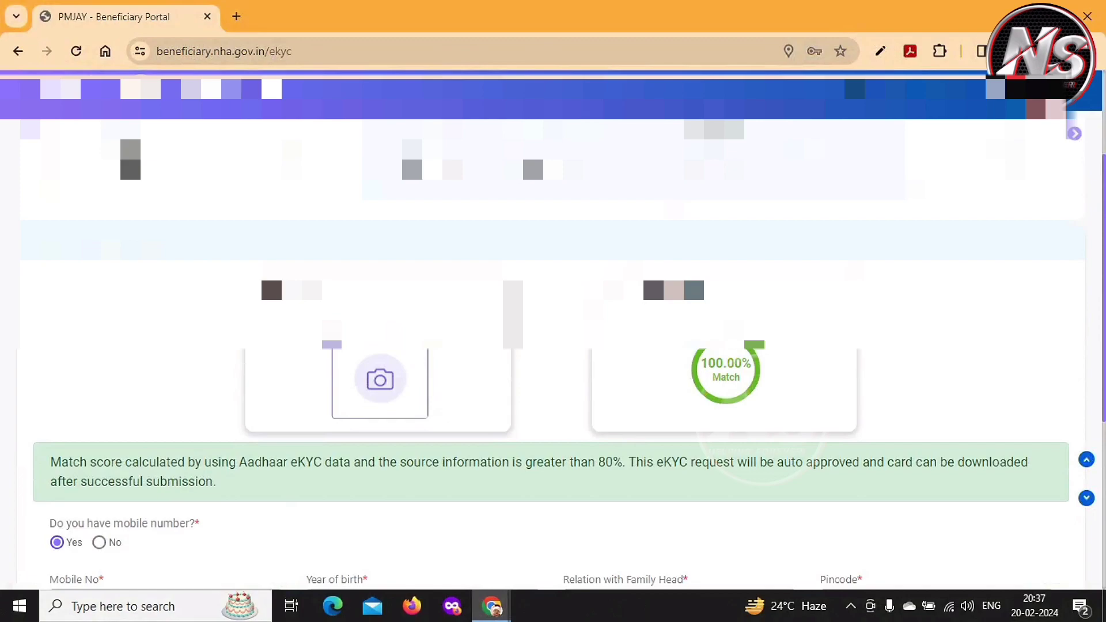
pyautogui.scroll(-1, 336, 329)
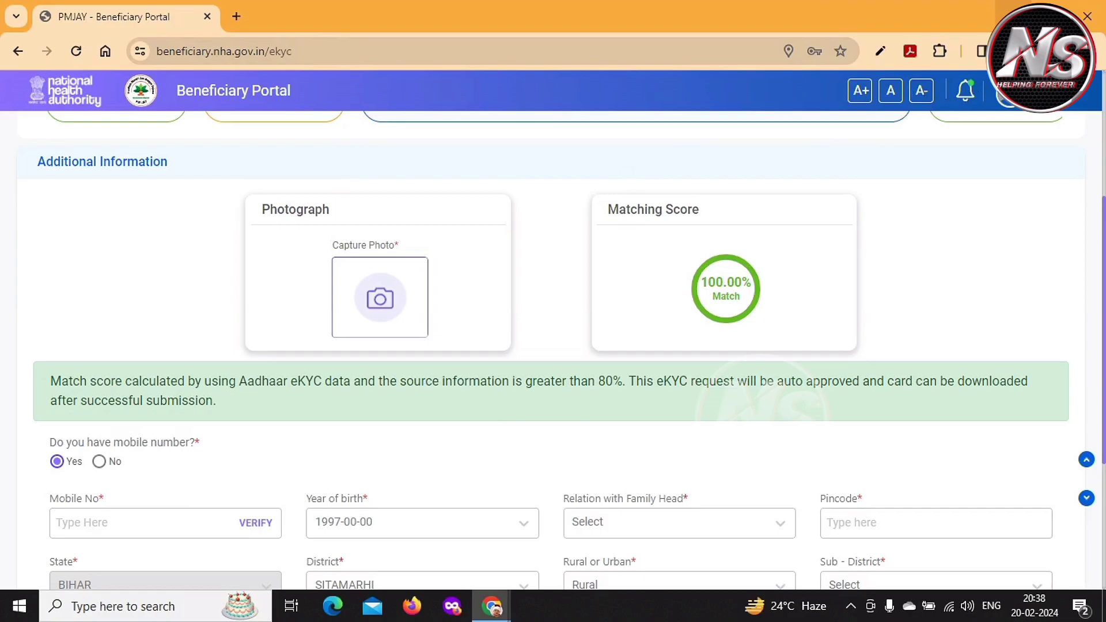
# Refresh the desktop and minimize the portal so the desktop is showing.
pyautogui.press('super+d')
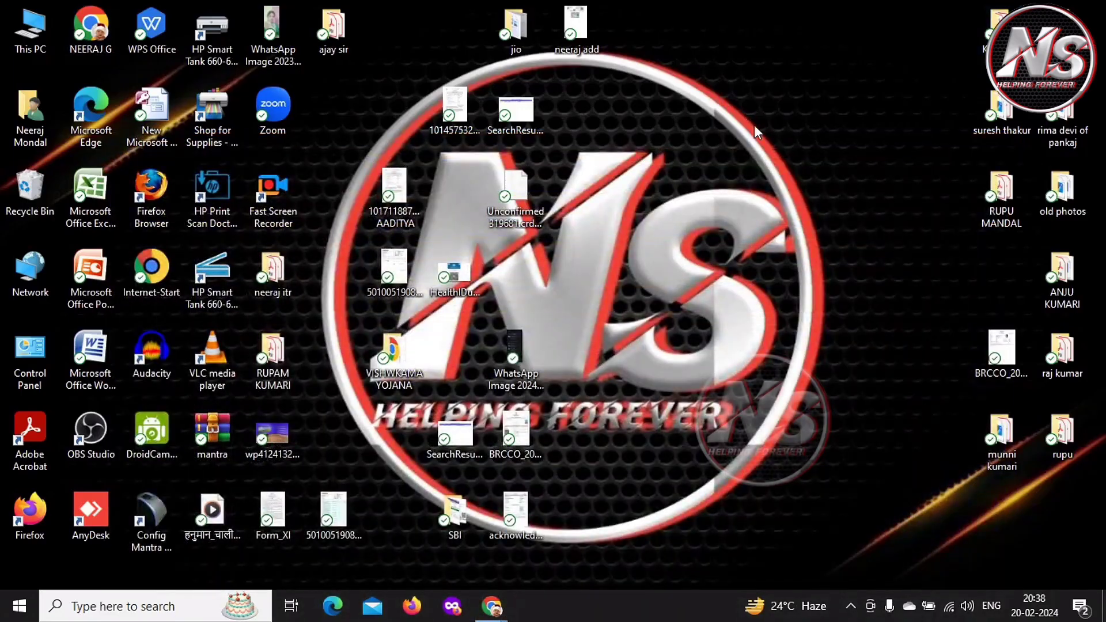
pyautogui.rightClick(750, 118)
pyautogui.click(940, 163)
pyautogui.moveTo(492, 602)
pyautogui.click(570, 555)
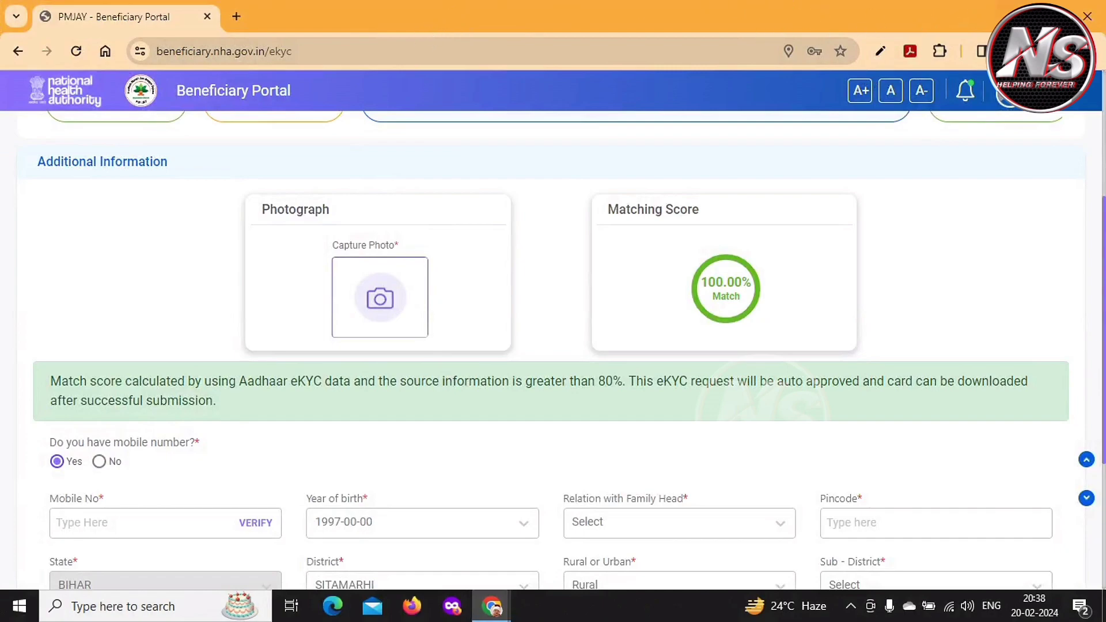
pyautogui.click(1020, 15)
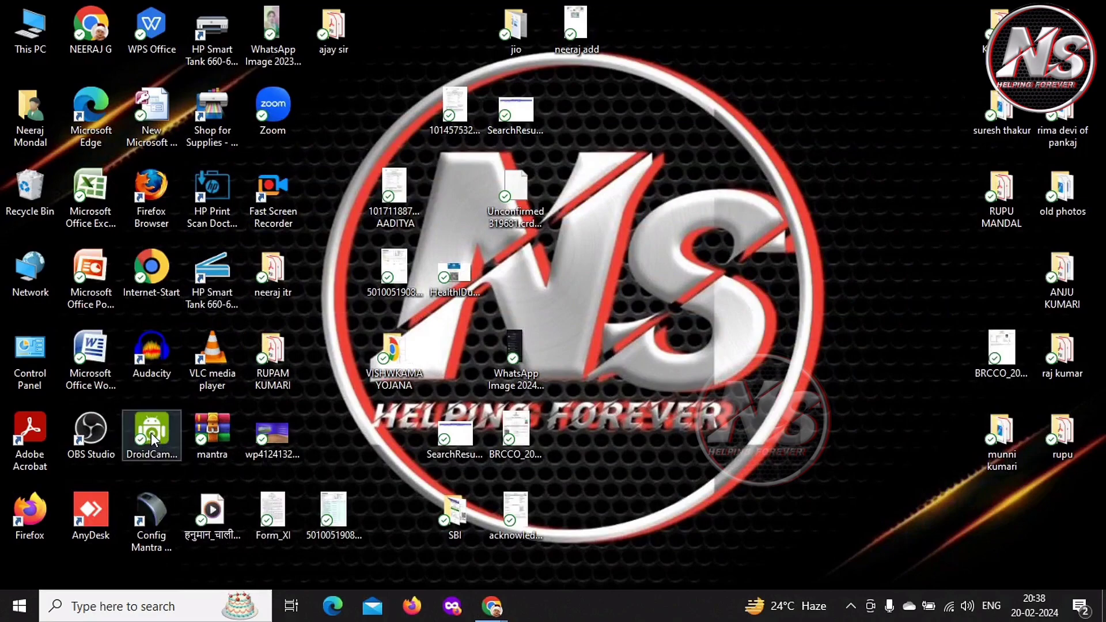
# Start DroidCam's WiFi camera feed from 192.168.0.107 port 4747, then return to the portal.
pyautogui.doubleClick(151, 434)
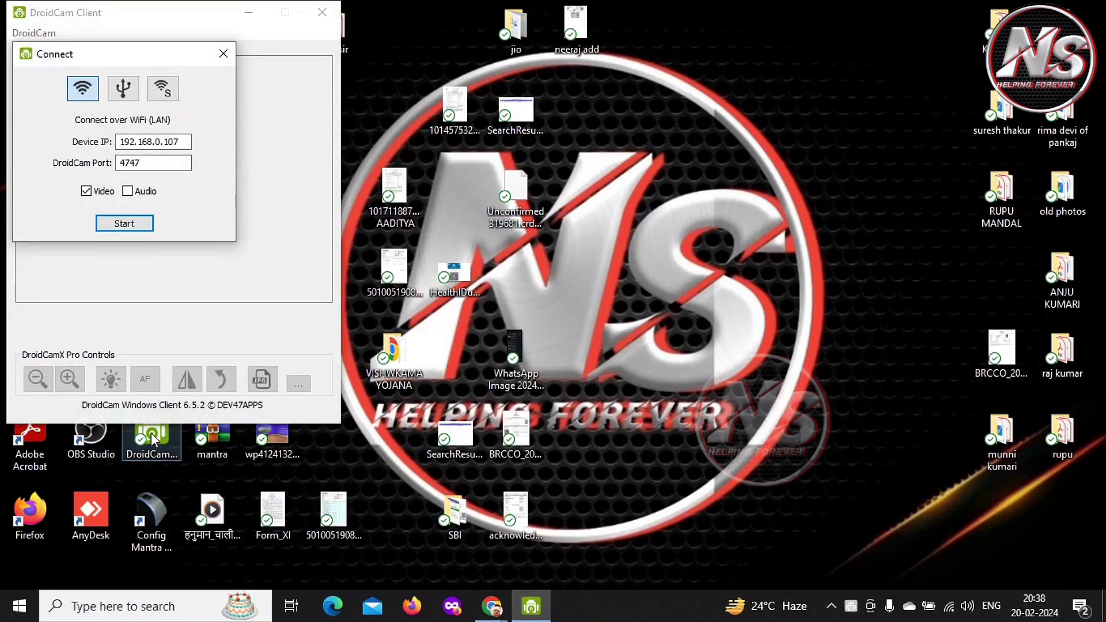
pyautogui.click(152, 161)
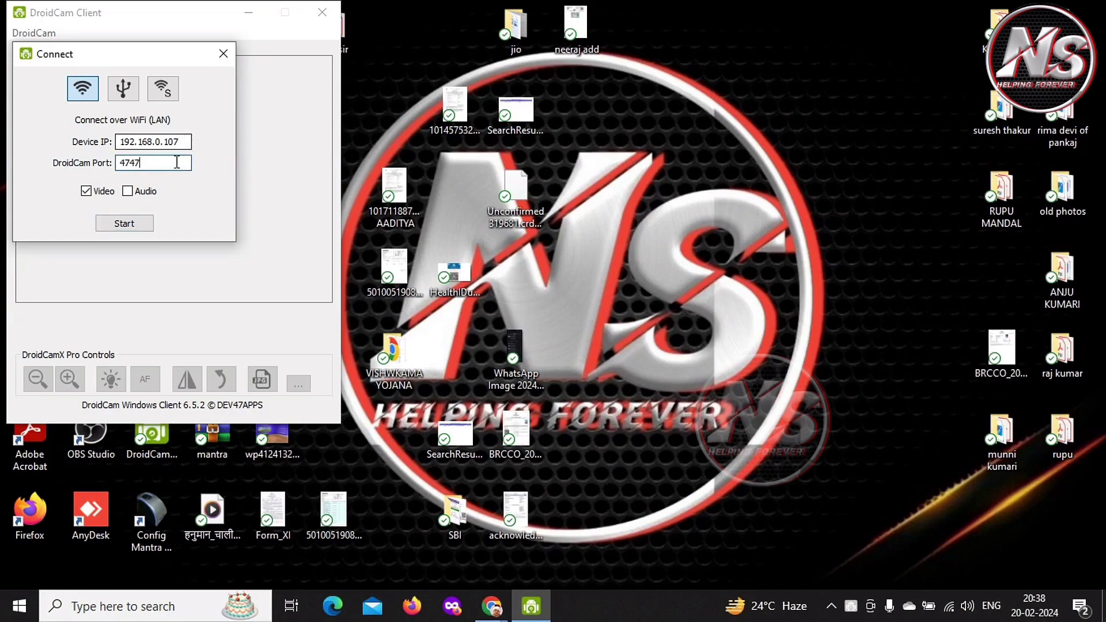
pyautogui.click(136, 229)
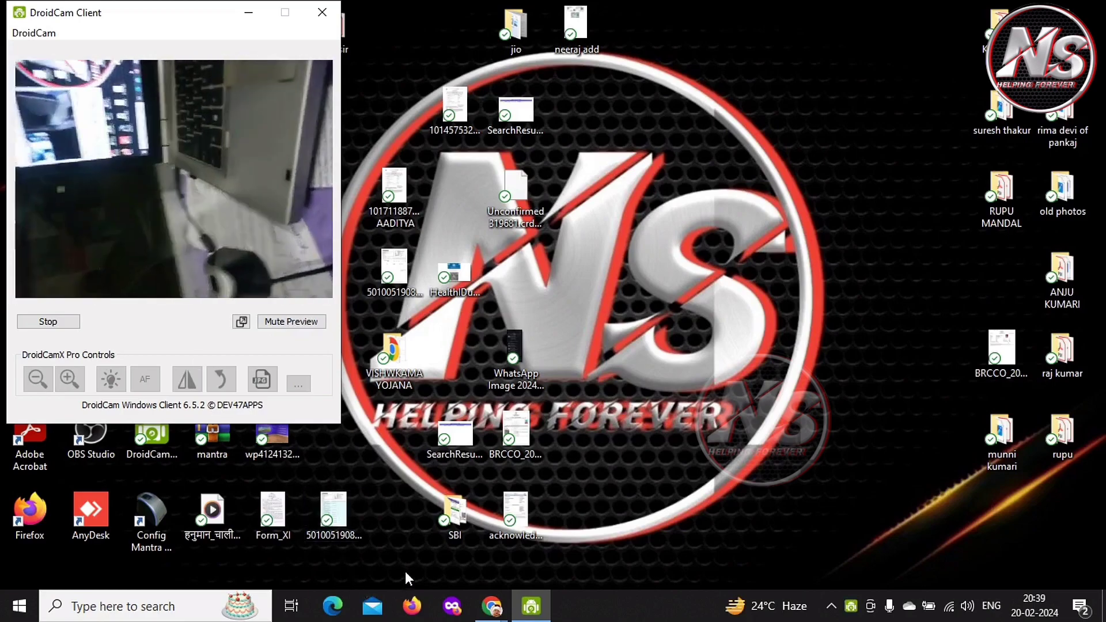
pyautogui.moveTo(491, 606)
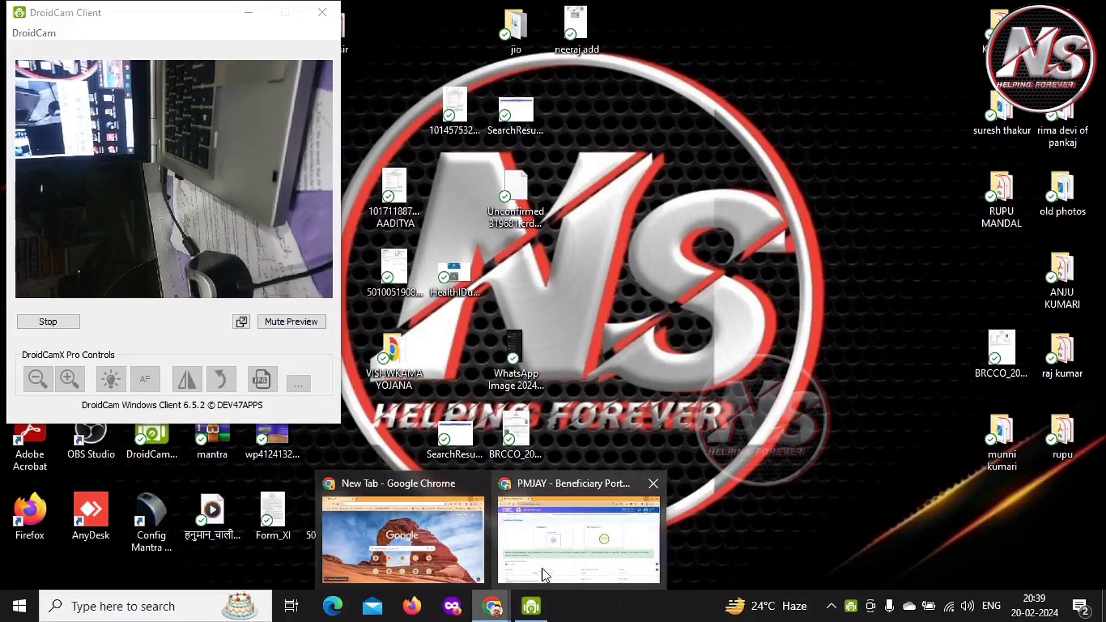
pyautogui.click(507, 497)
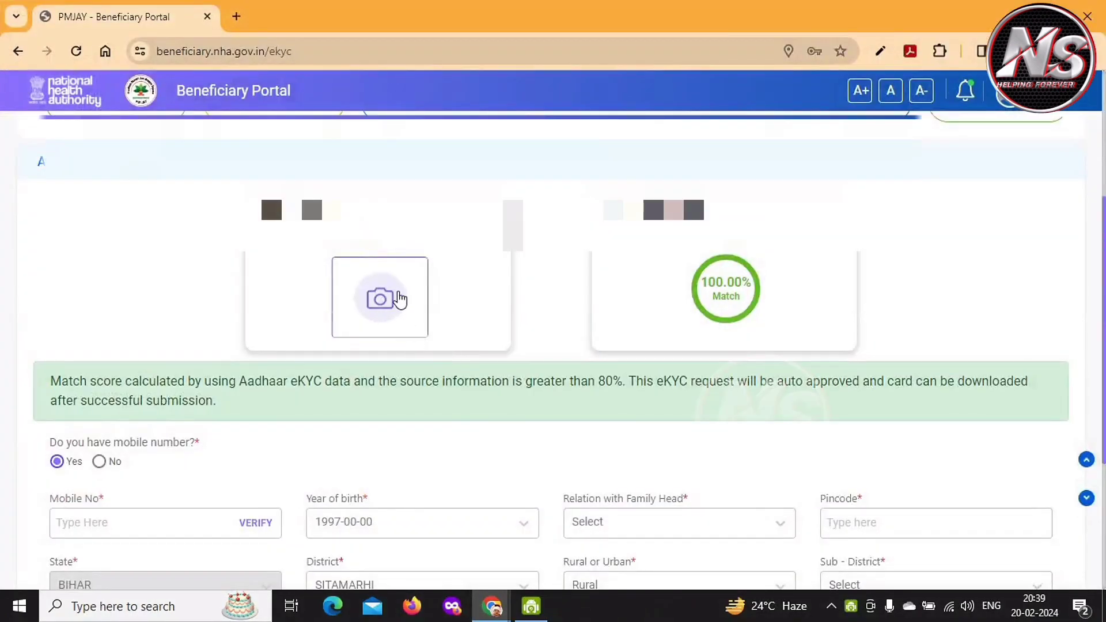
# Capture the member's photo from the live DroidCam feed and accept it.
pyautogui.scroll(2, 395, 296)
pyautogui.scroll(-1, 388, 309)
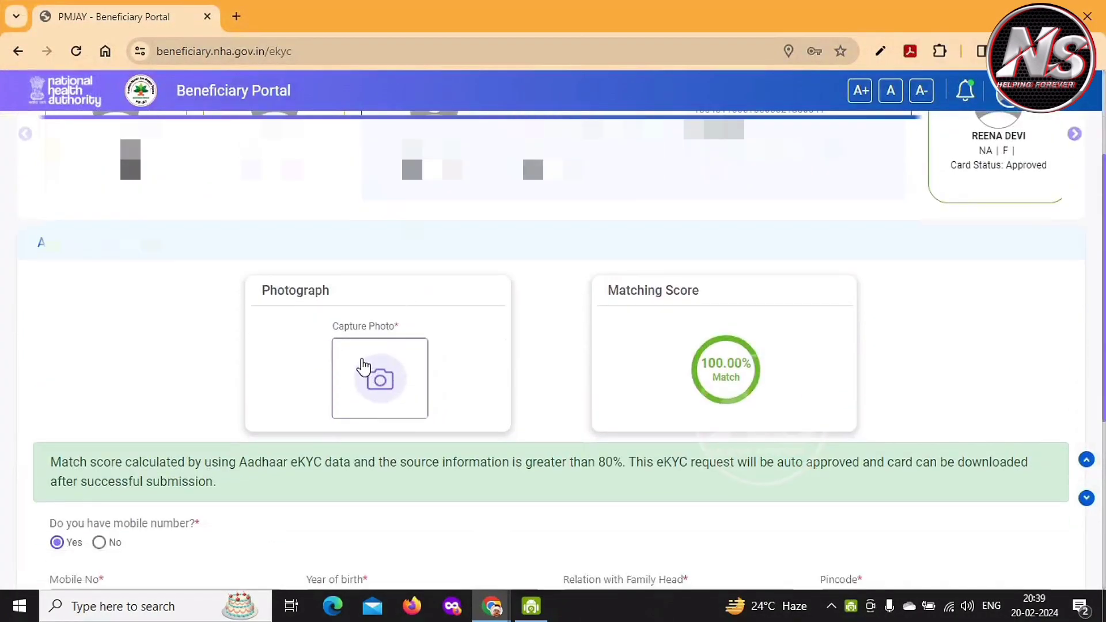
pyautogui.scroll(-1, 378, 358)
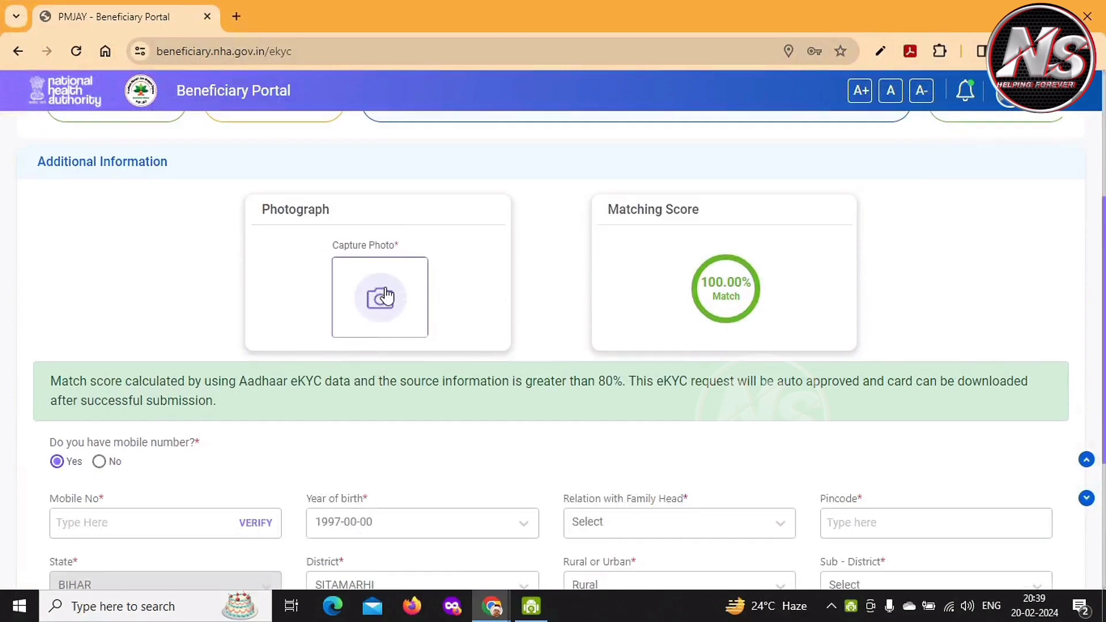
pyautogui.click(385, 295)
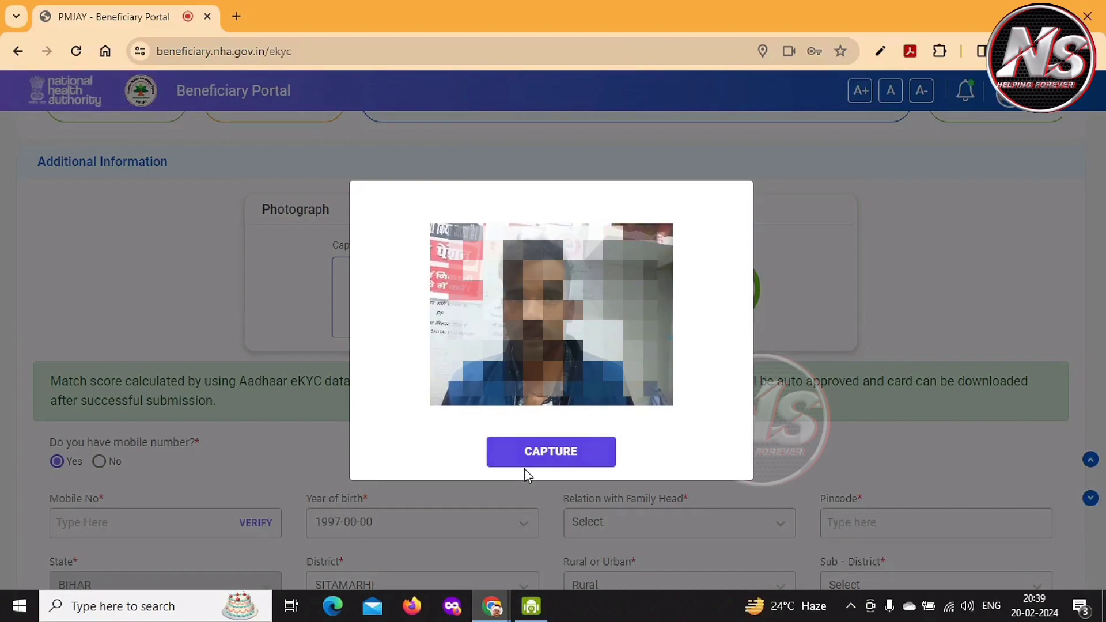
pyautogui.click(547, 454)
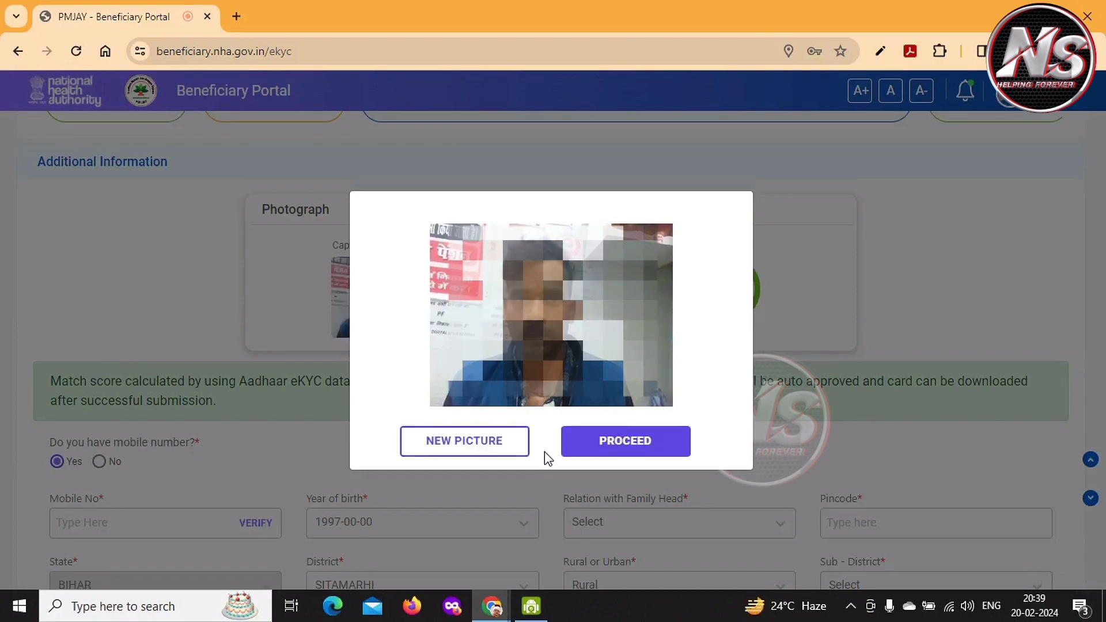
pyautogui.click(649, 445)
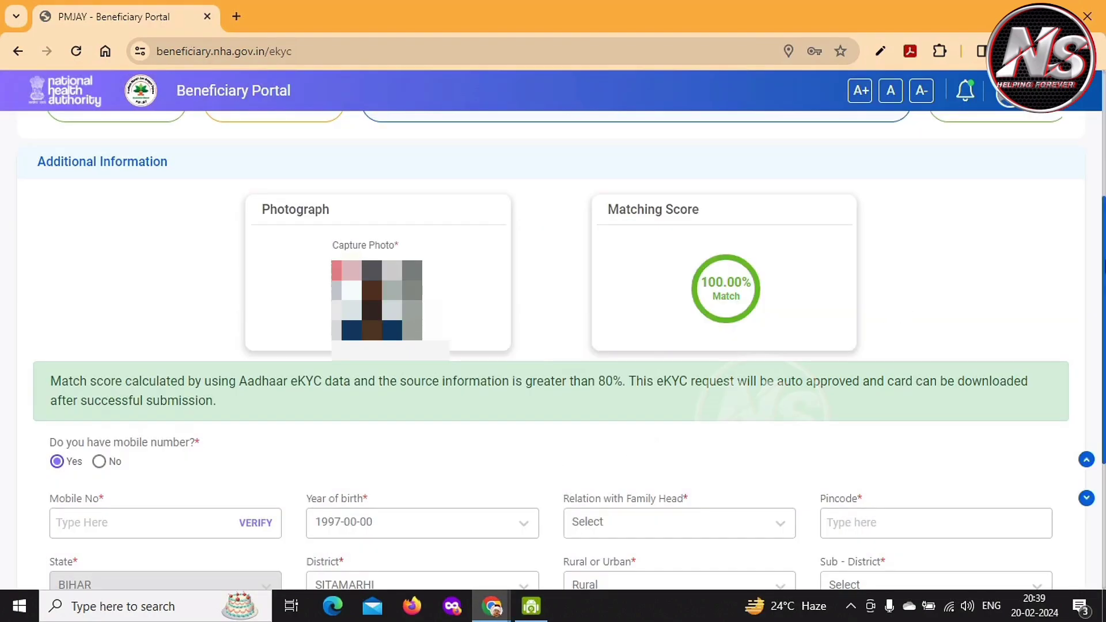
# Enter the member's mobile number and verify it with the received OTP.
pyautogui.scroll(-2, 553, 346)
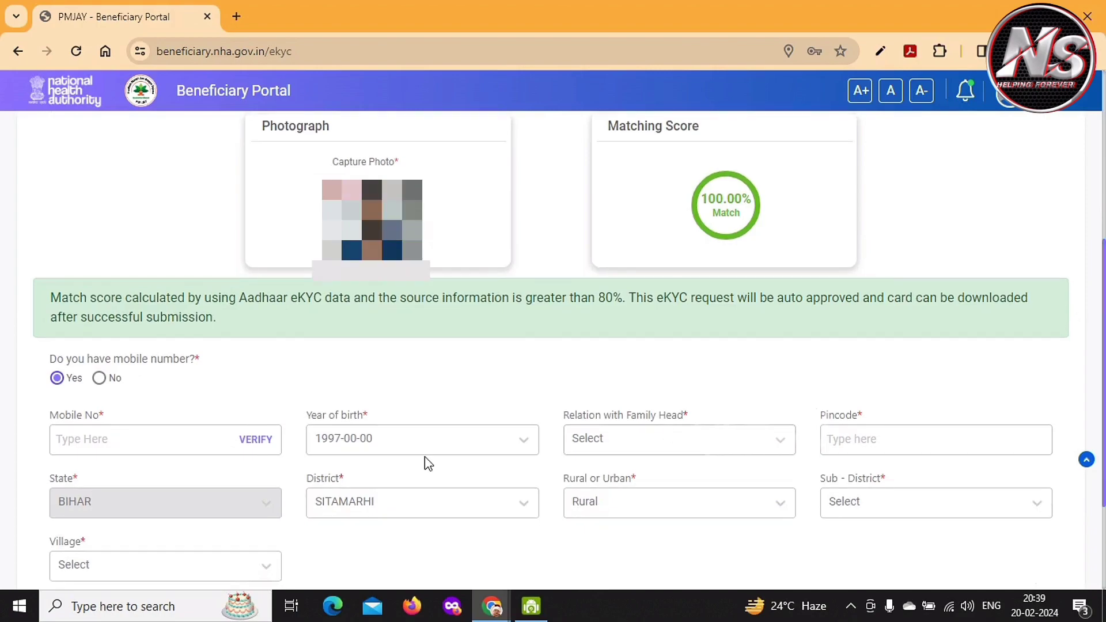
pyautogui.click(126, 447)
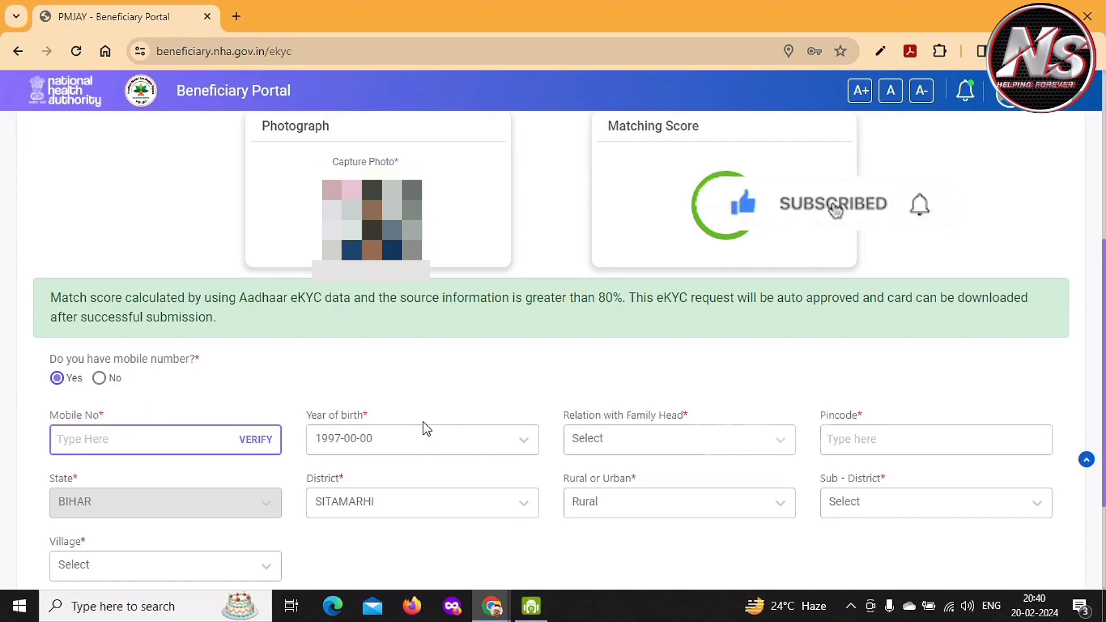
pyautogui.scroll(-2, 812, 390)
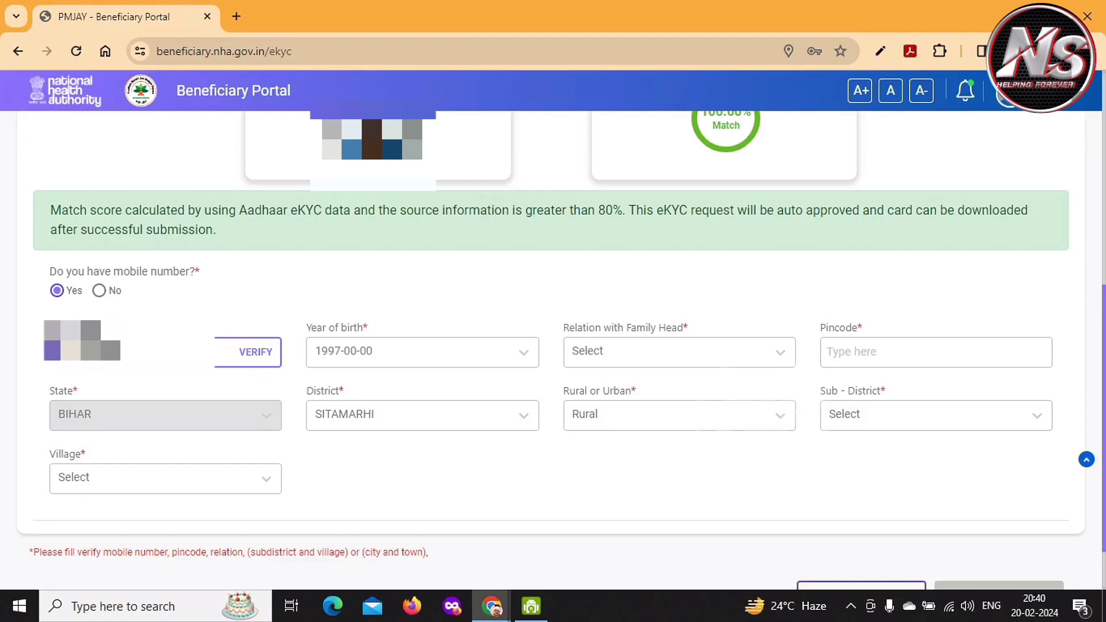
pyautogui.click(255, 360)
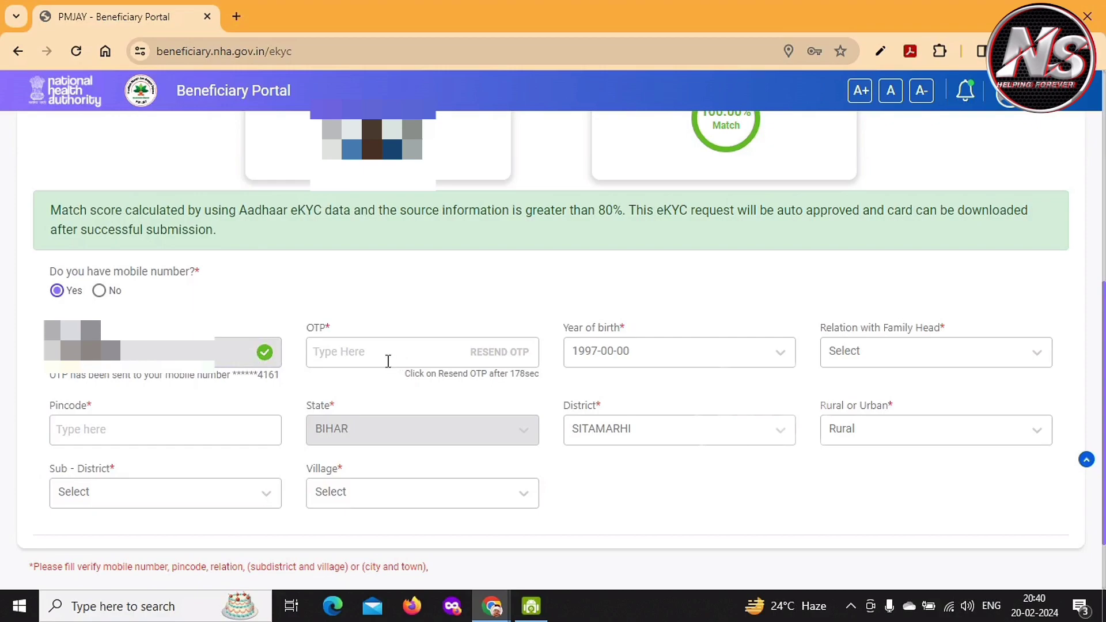
pyautogui.click(362, 363)
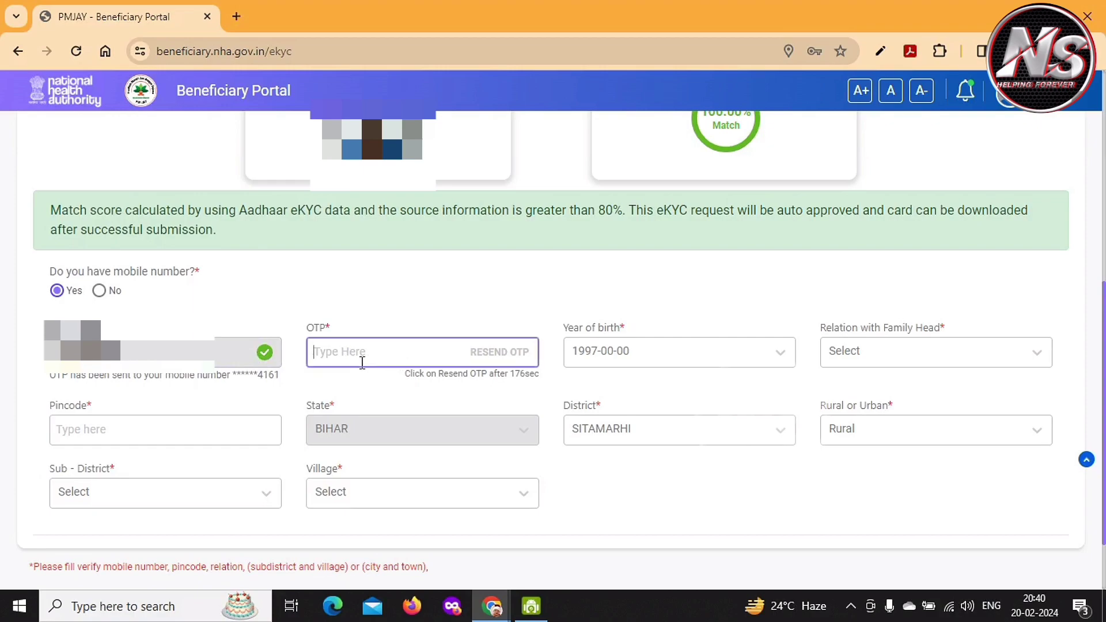
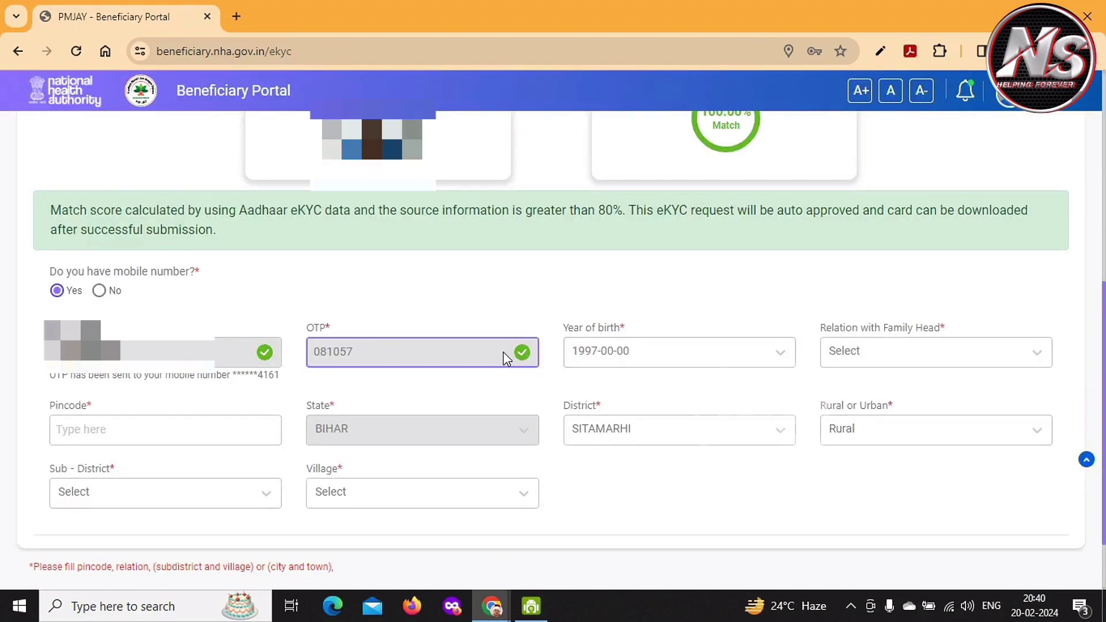
# Set year of birth to 1997 and relation with family head to SON.
pyautogui.click(637, 356)
pyautogui.write('1')
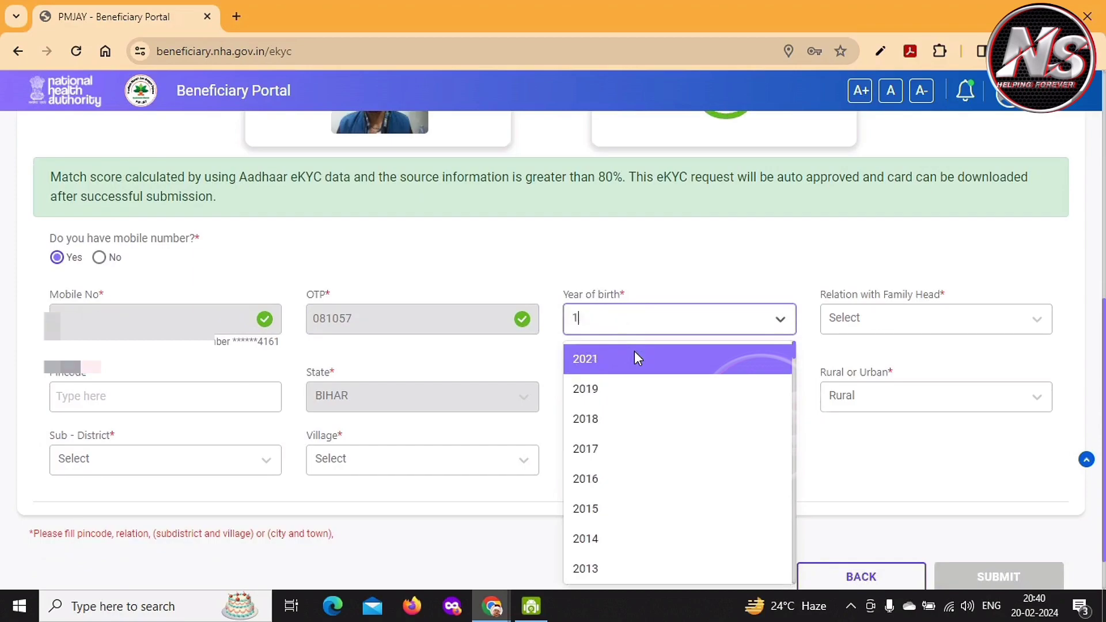
pyautogui.write('997')
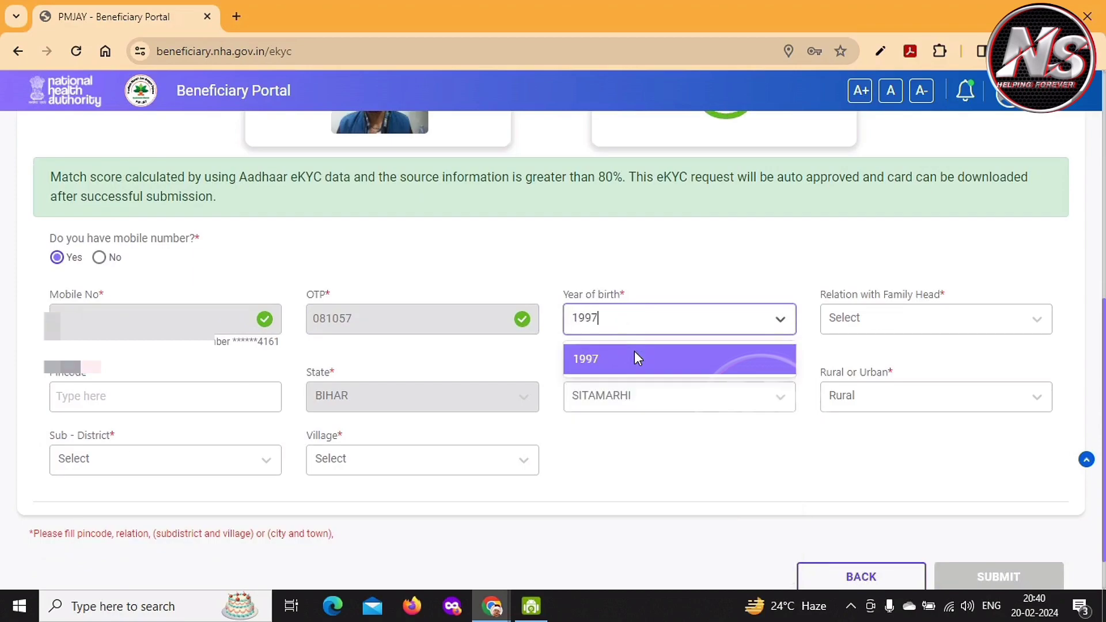
pyautogui.click(636, 358)
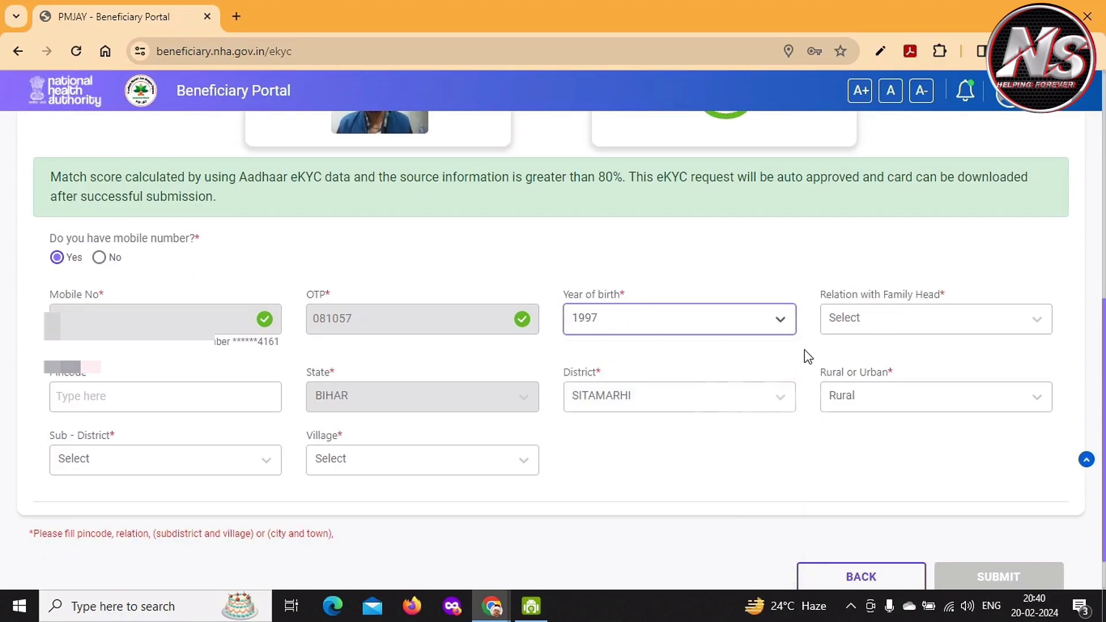
pyautogui.click(872, 324)
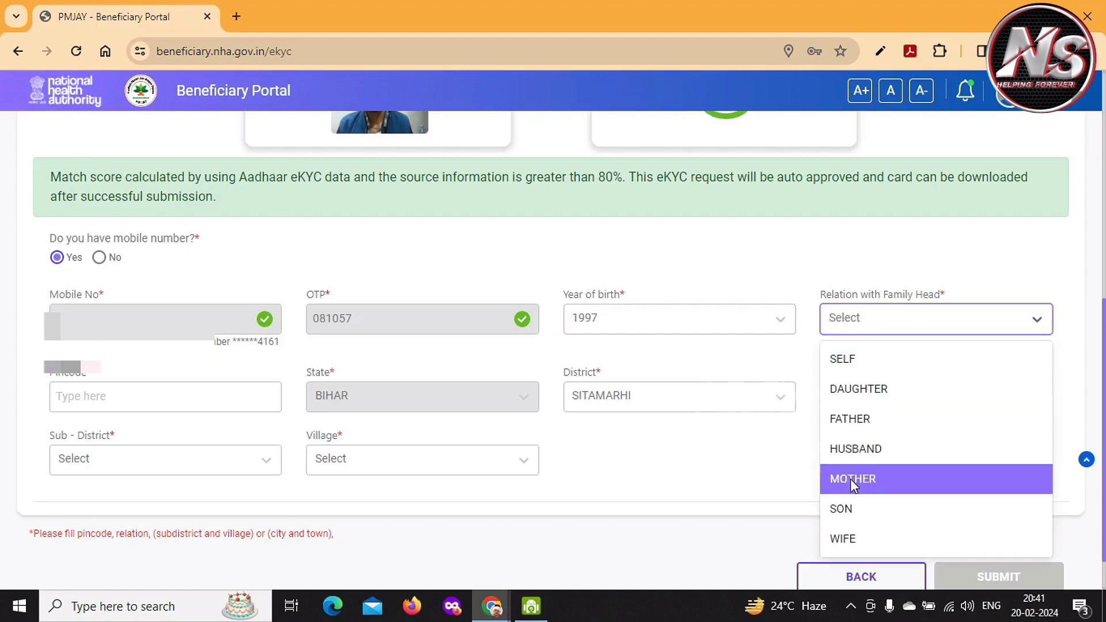
pyautogui.click(846, 506)
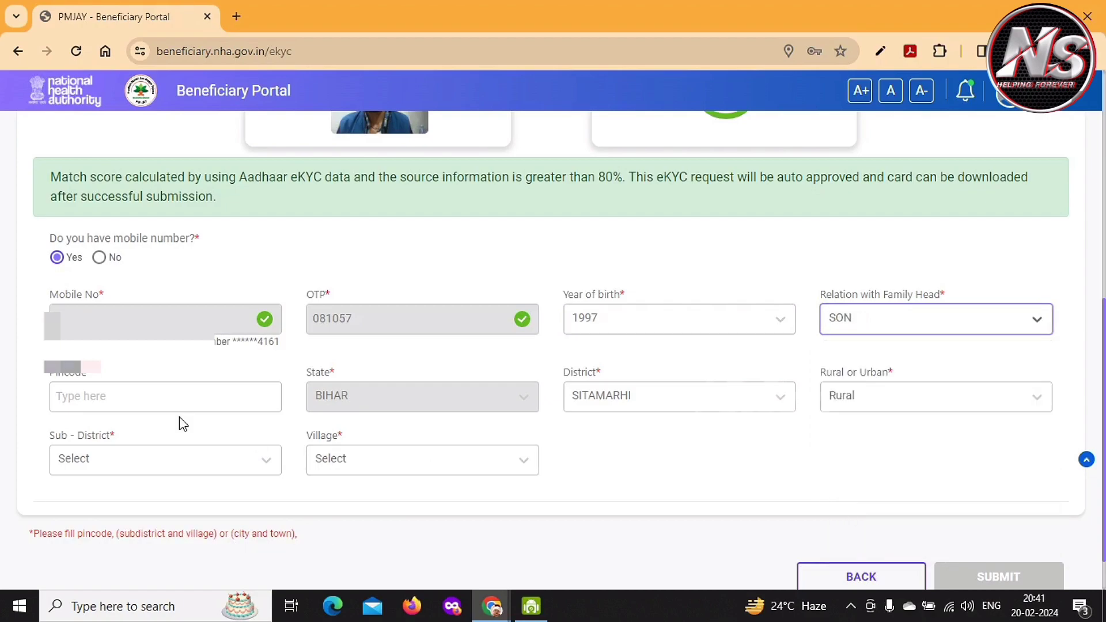
# Enter the pincode and choose sub-district RUNNISAIDPUR and village Bengahi.
pyautogui.click(98, 392)
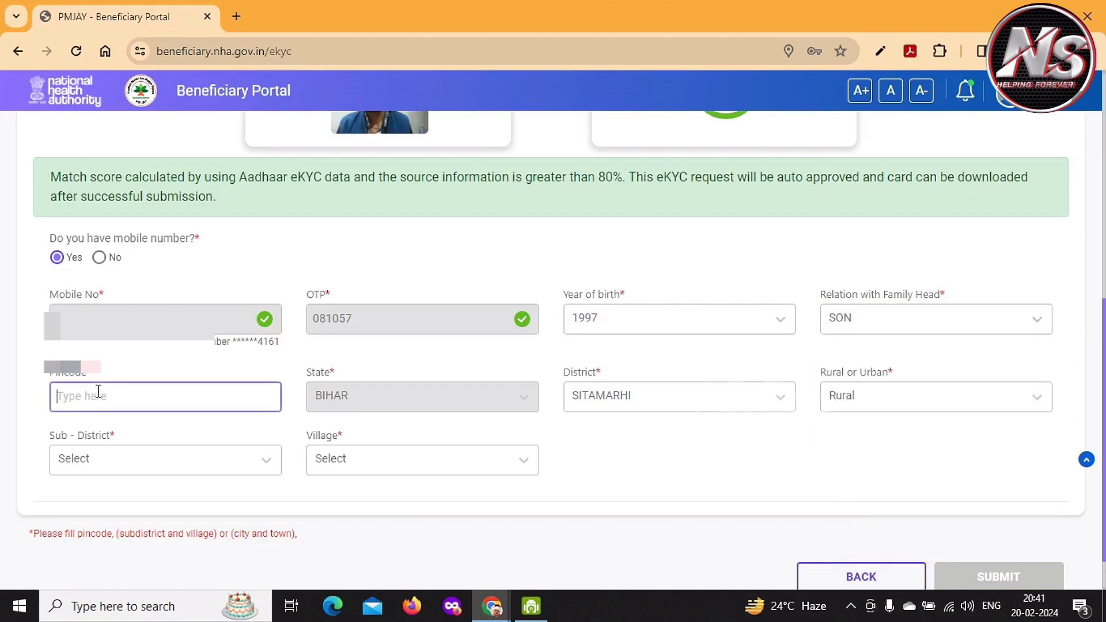
pyautogui.write('843311')
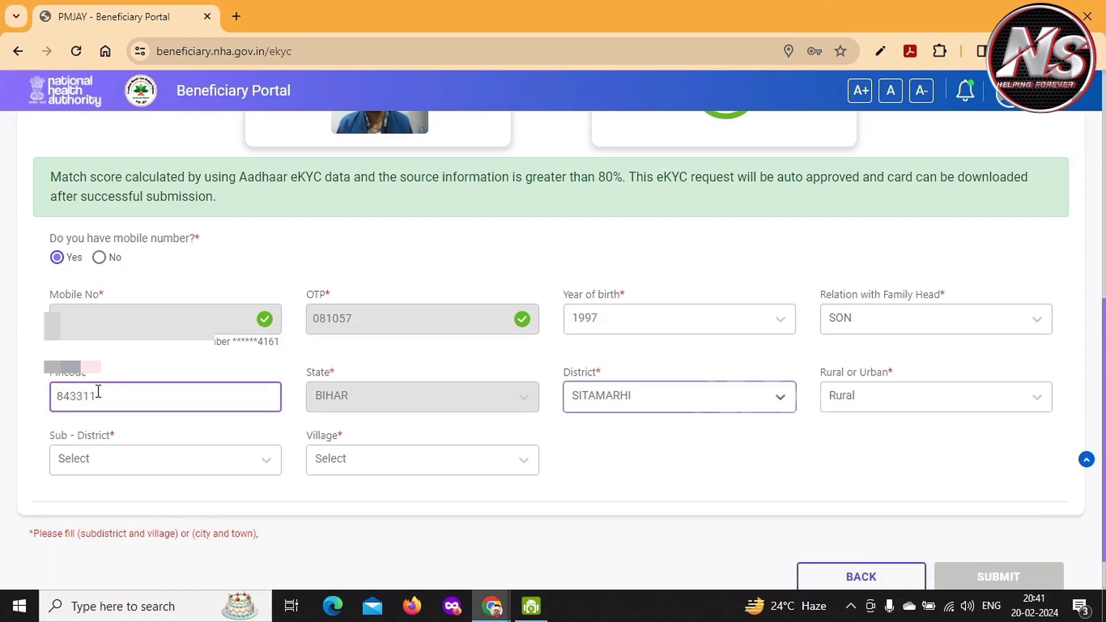
pyautogui.press('Tab')
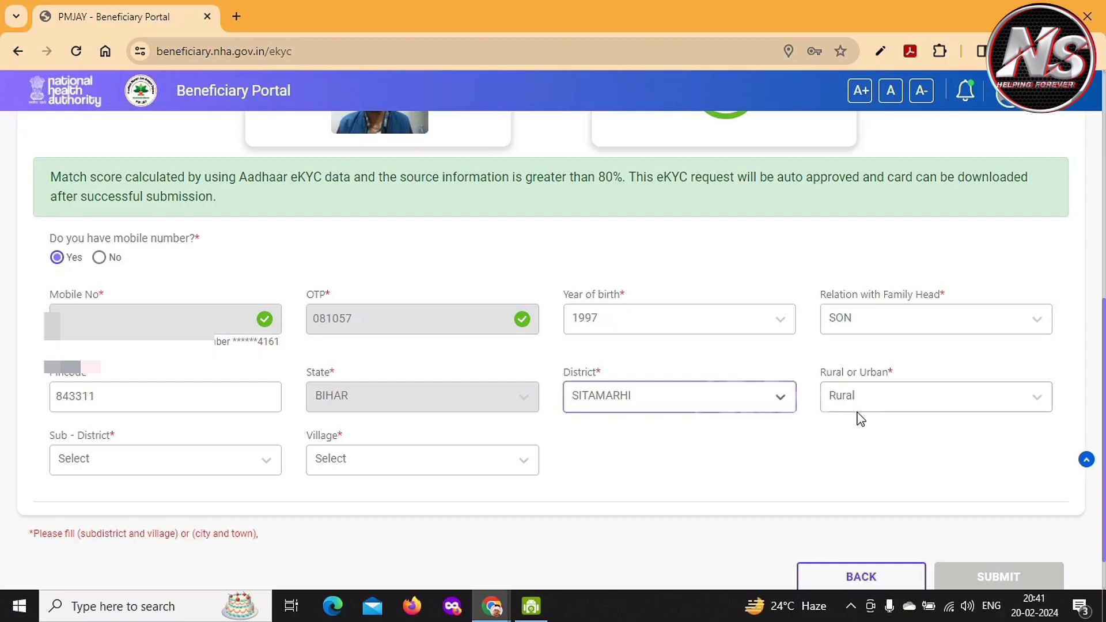
pyautogui.click(128, 456)
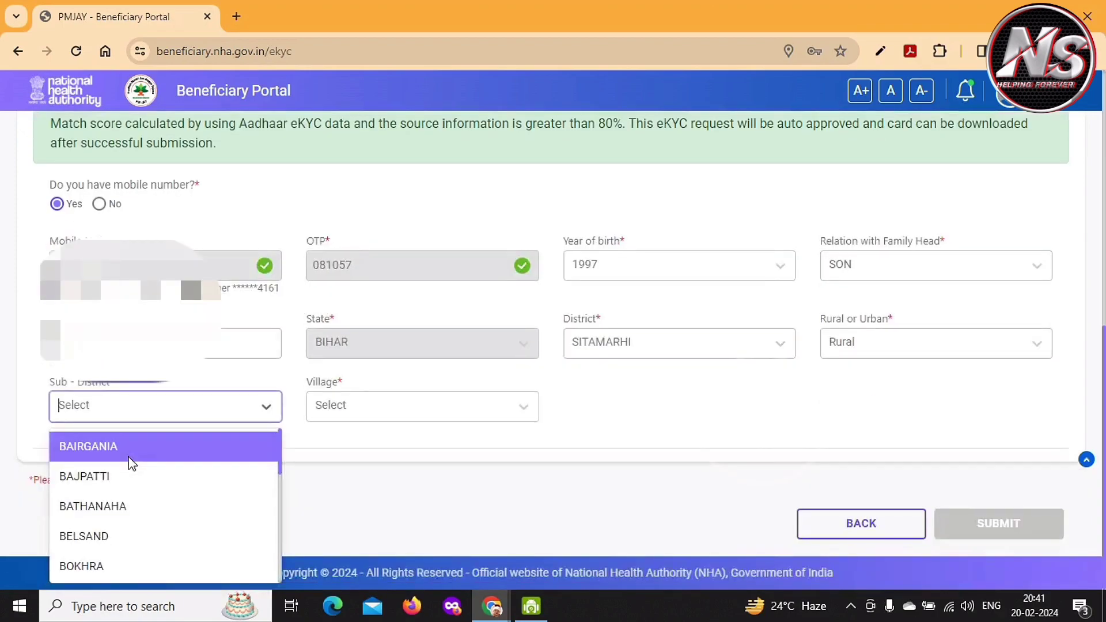
pyautogui.write('run')
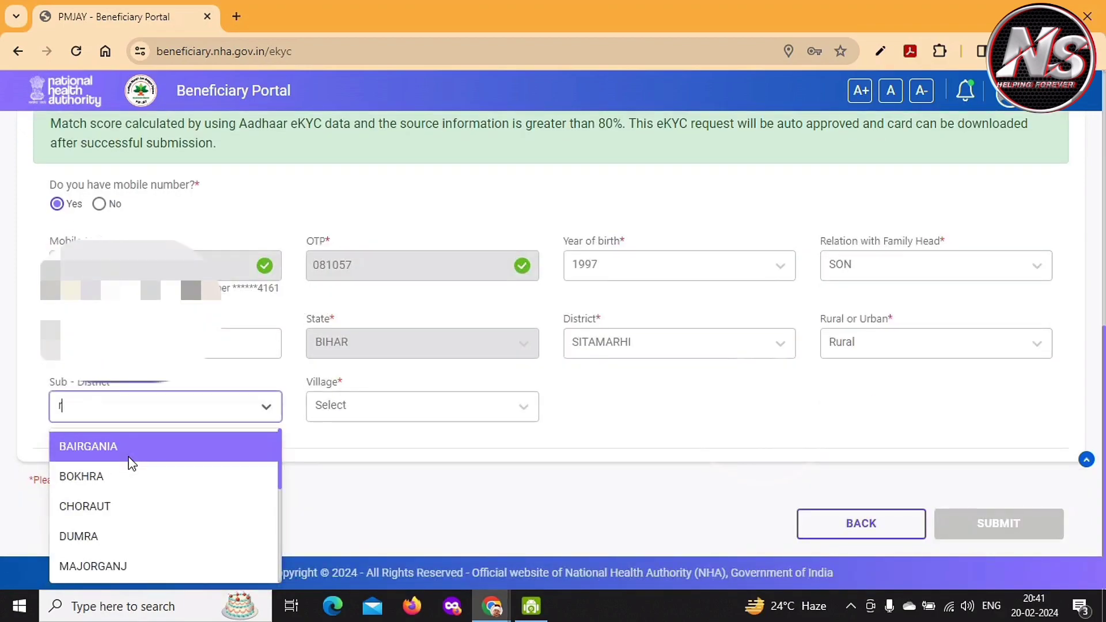
pyautogui.click(128, 455)
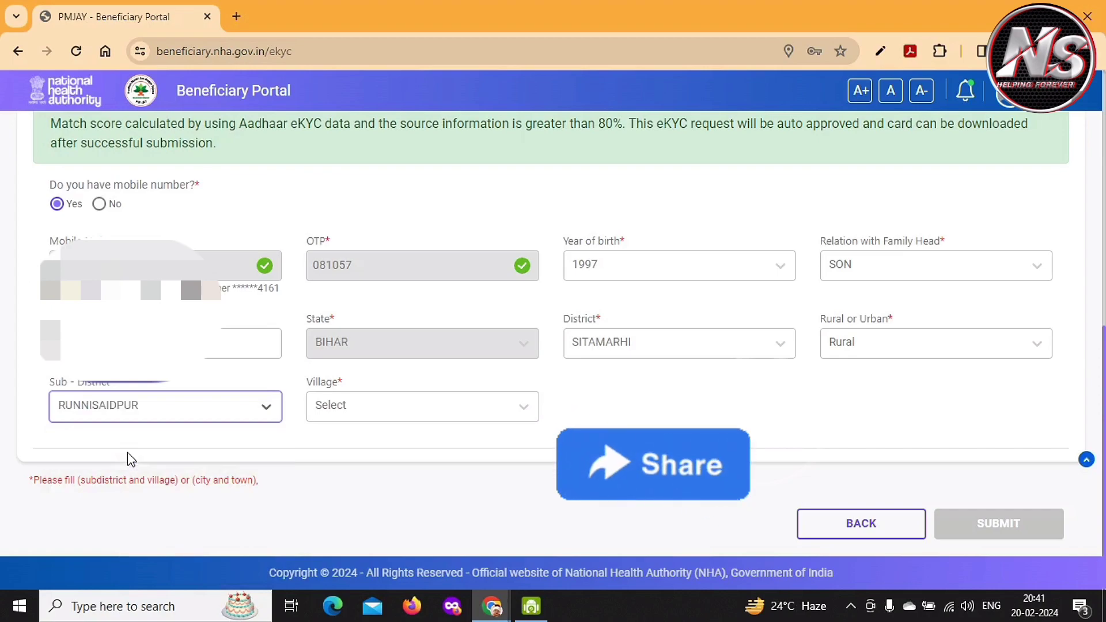
pyautogui.click(379, 411)
pyautogui.write('be')
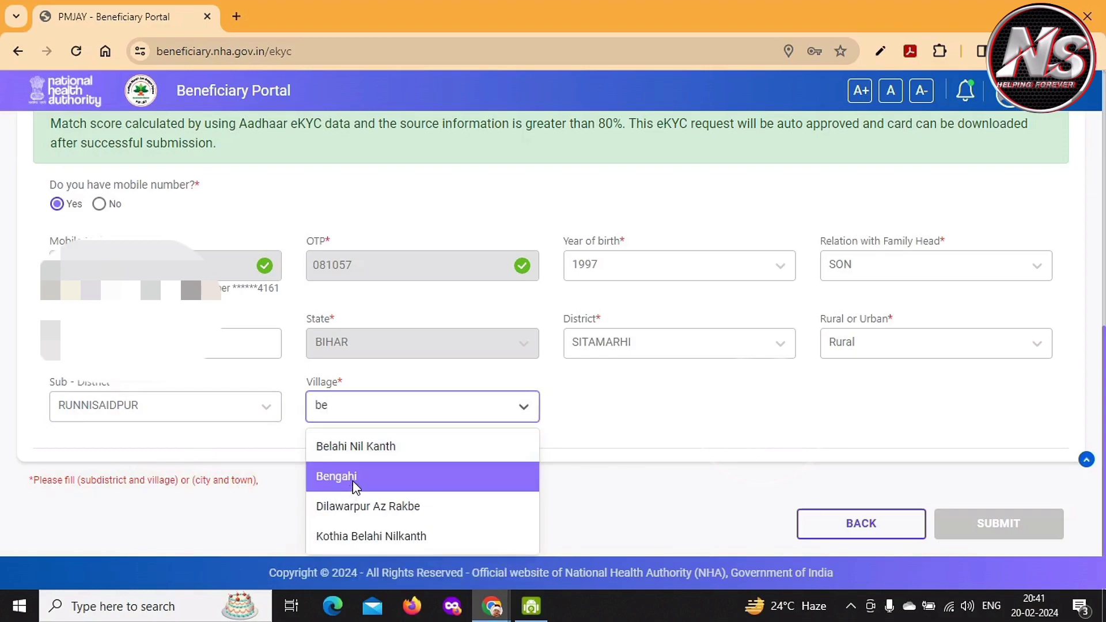
pyautogui.click(353, 478)
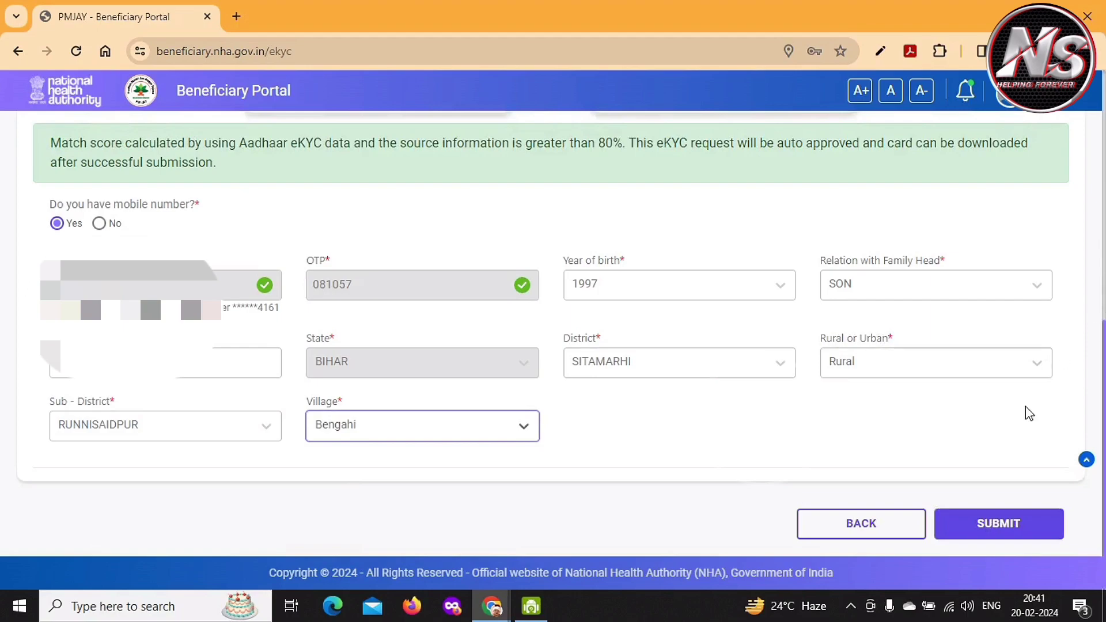
# Submit the completed e-KYC form.
pyautogui.click(999, 523)
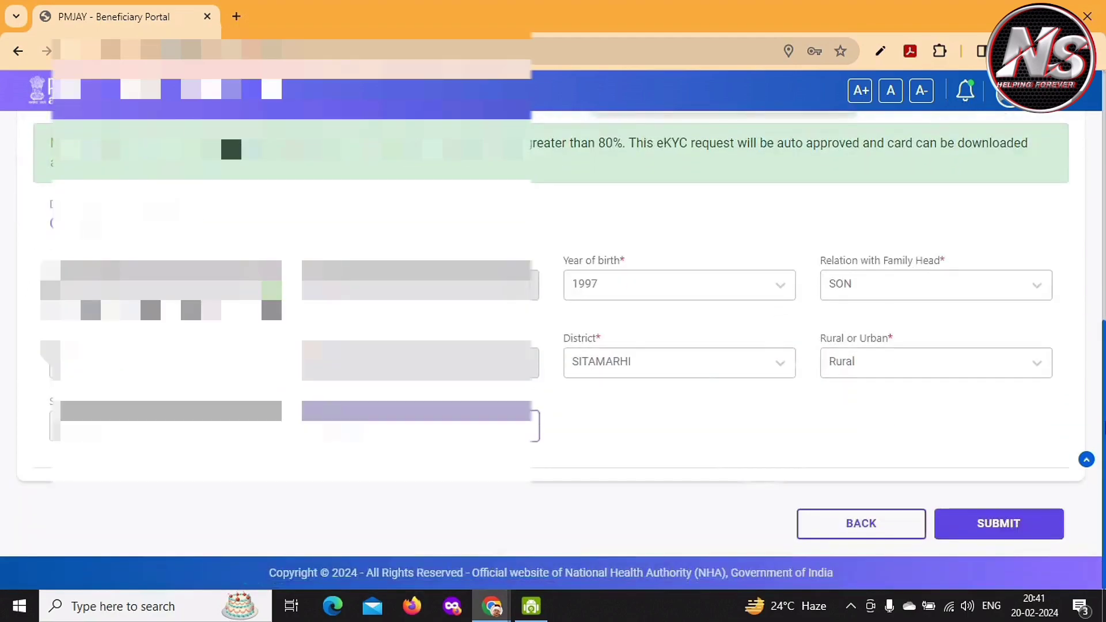
pyautogui.scroll(-3, 1102, 354)
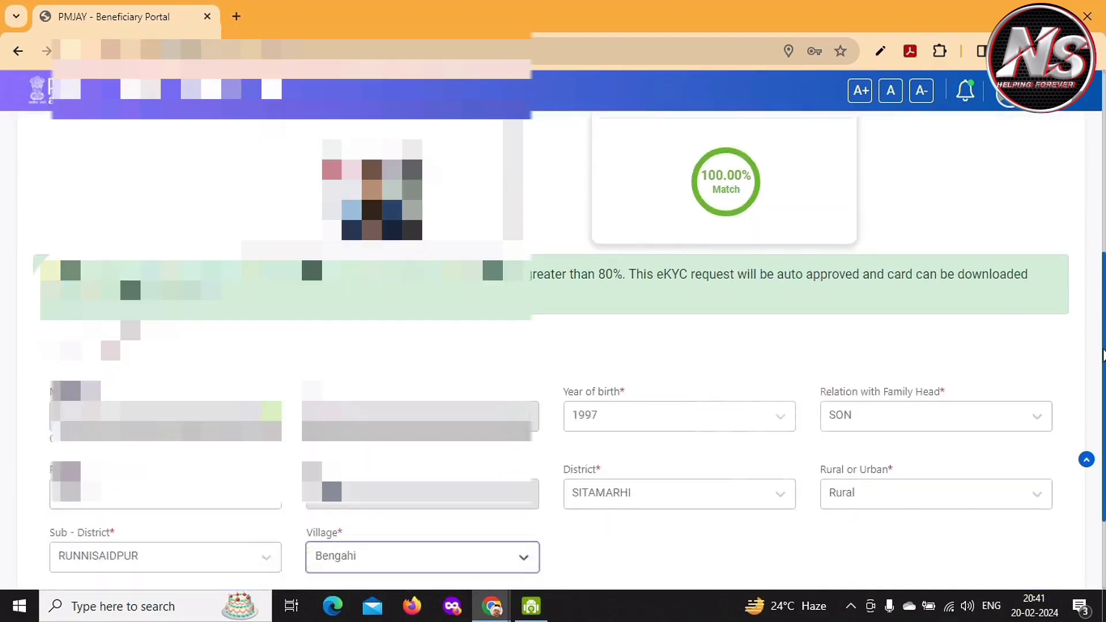
pyautogui.moveTo(1103, 354); pyautogui.dragTo(1103, 421)
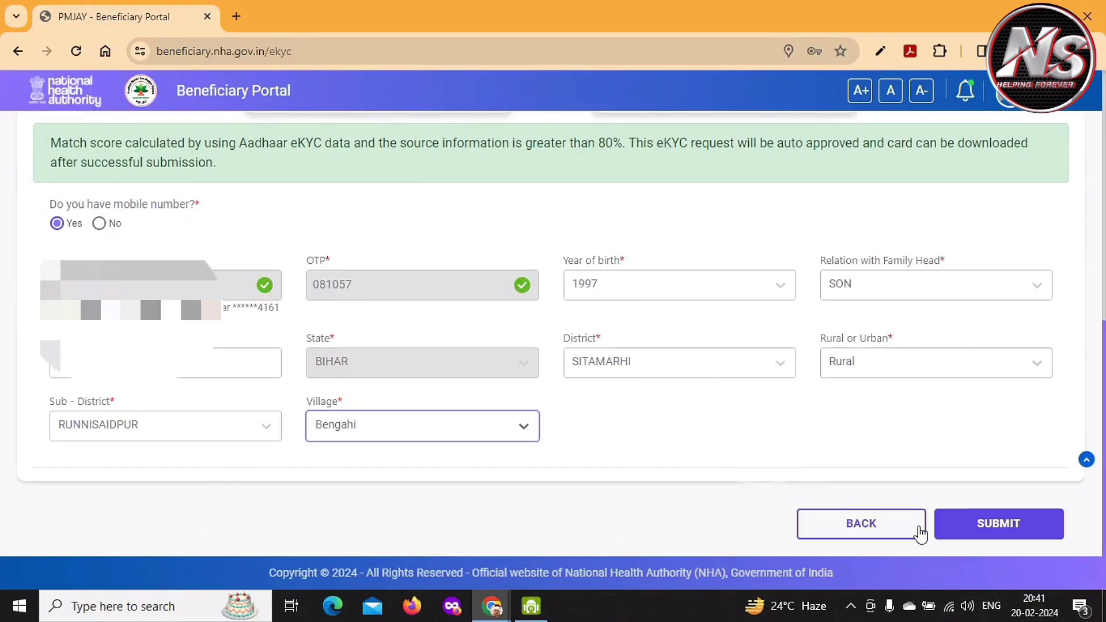
# Submit the family member's completed e-KYC form and acknowledge the completion message.
pyautogui.click(1000, 531)
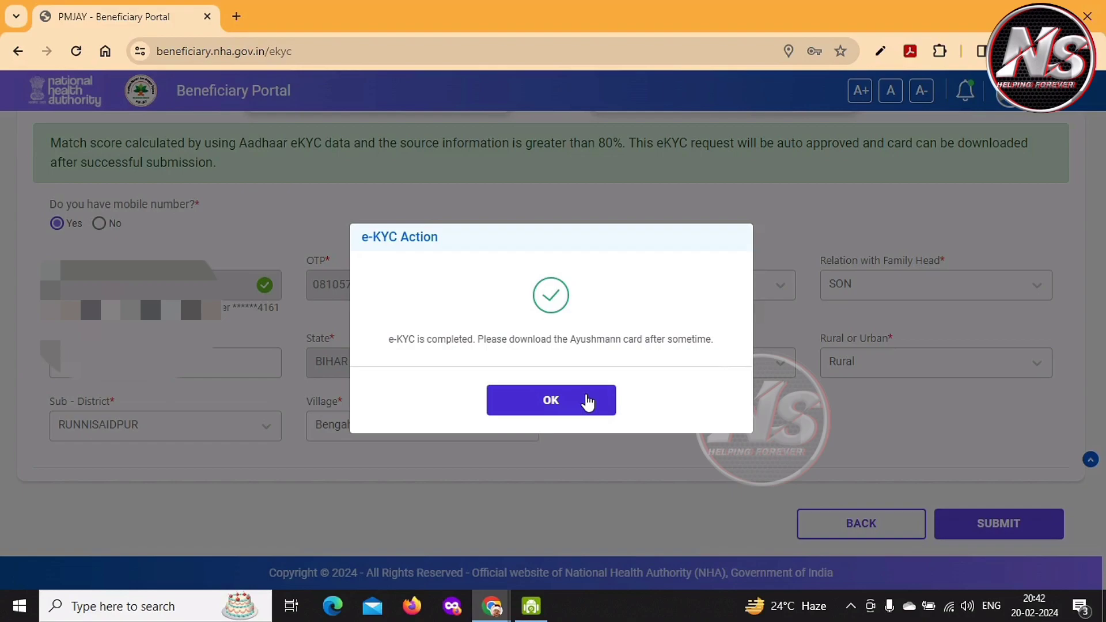
pyautogui.click(587, 401)
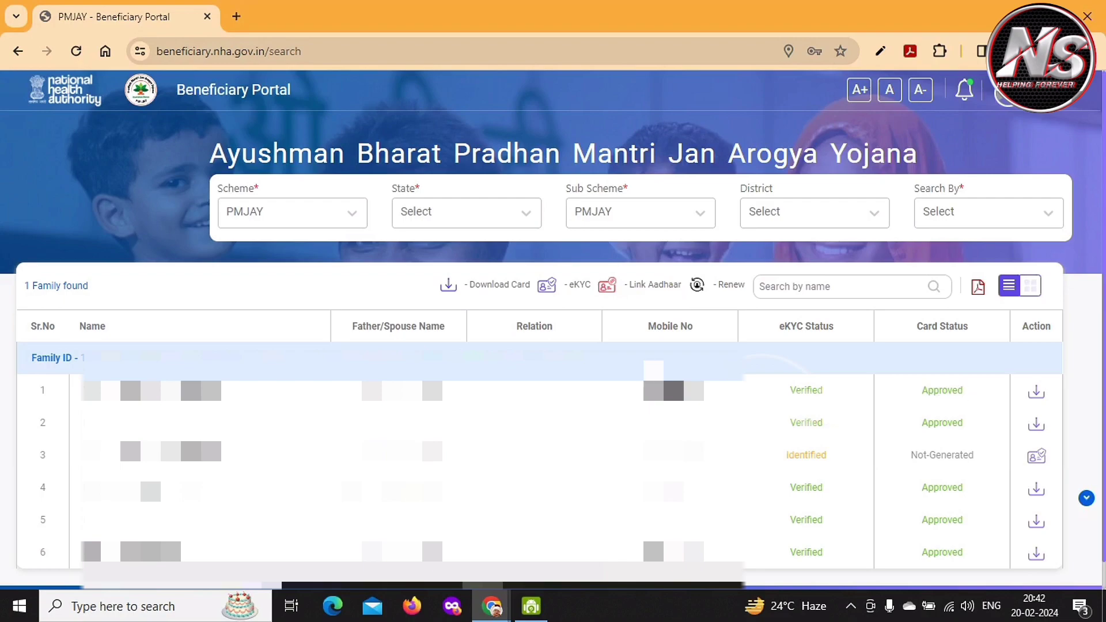
pyautogui.moveTo(81, 391); pyautogui.dragTo(980, 388)
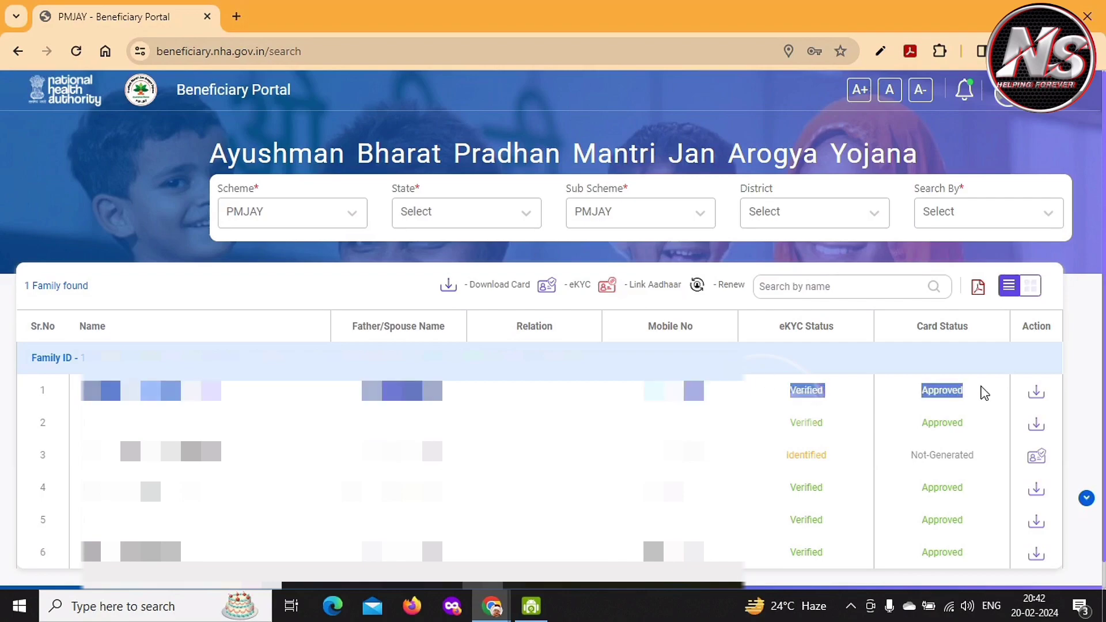
pyautogui.click(984, 393)
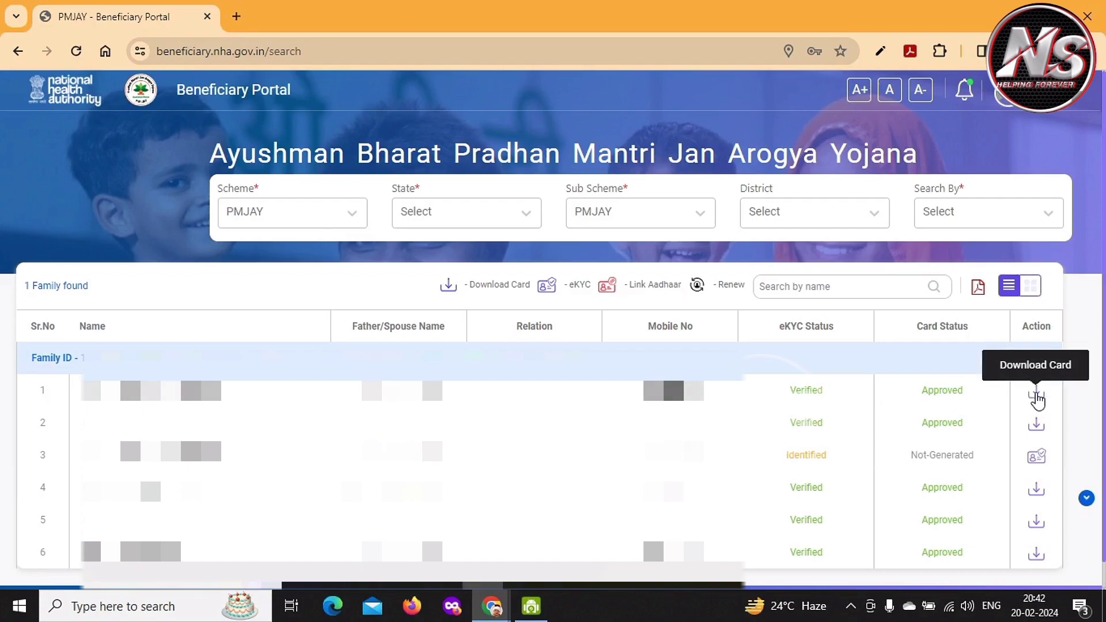
pyautogui.click(1036, 396)
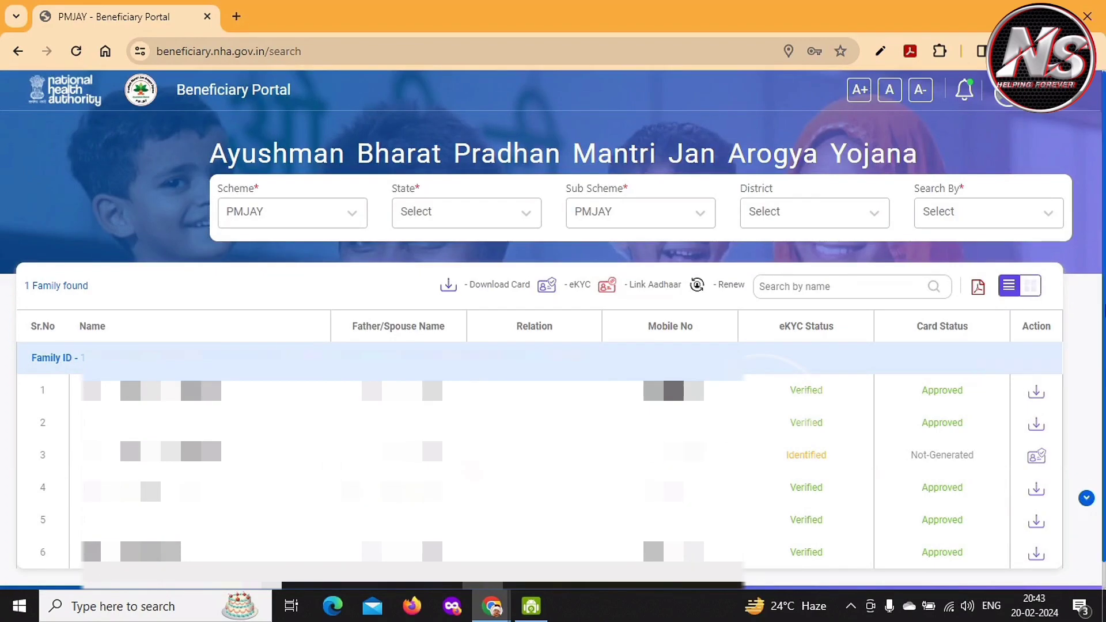
pyautogui.scroll(-1, 1103, 423)
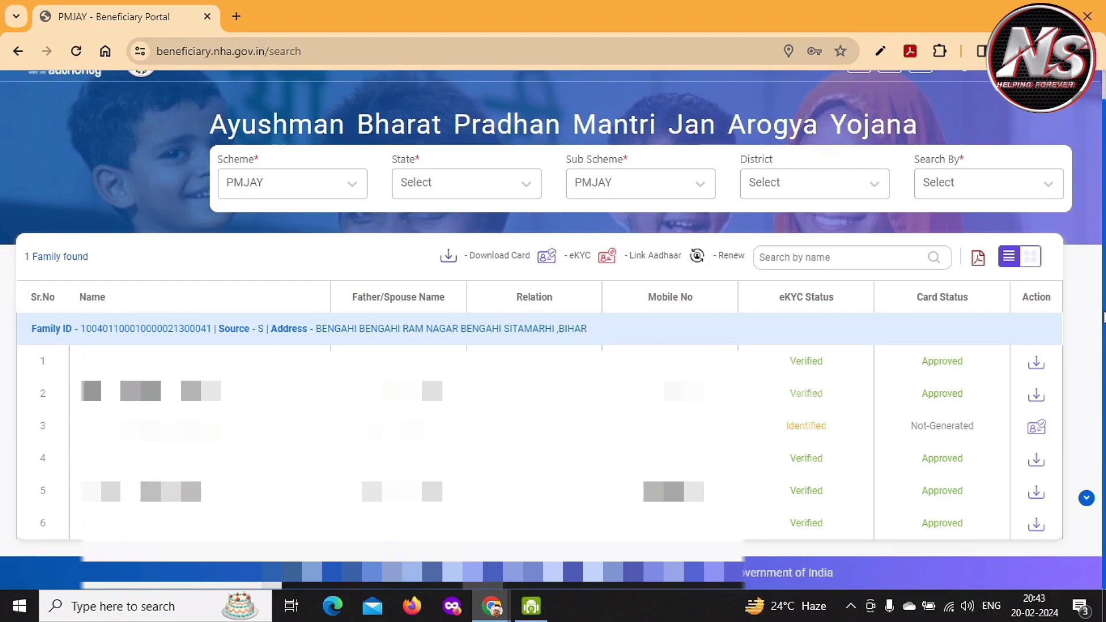
pyautogui.scroll(1, 1103, 316)
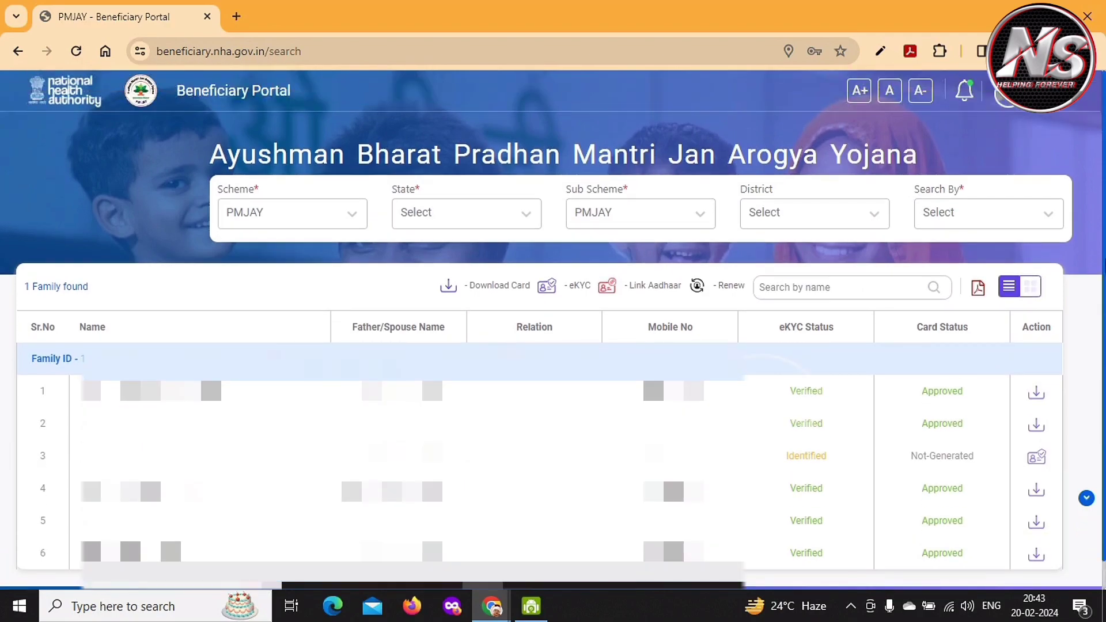